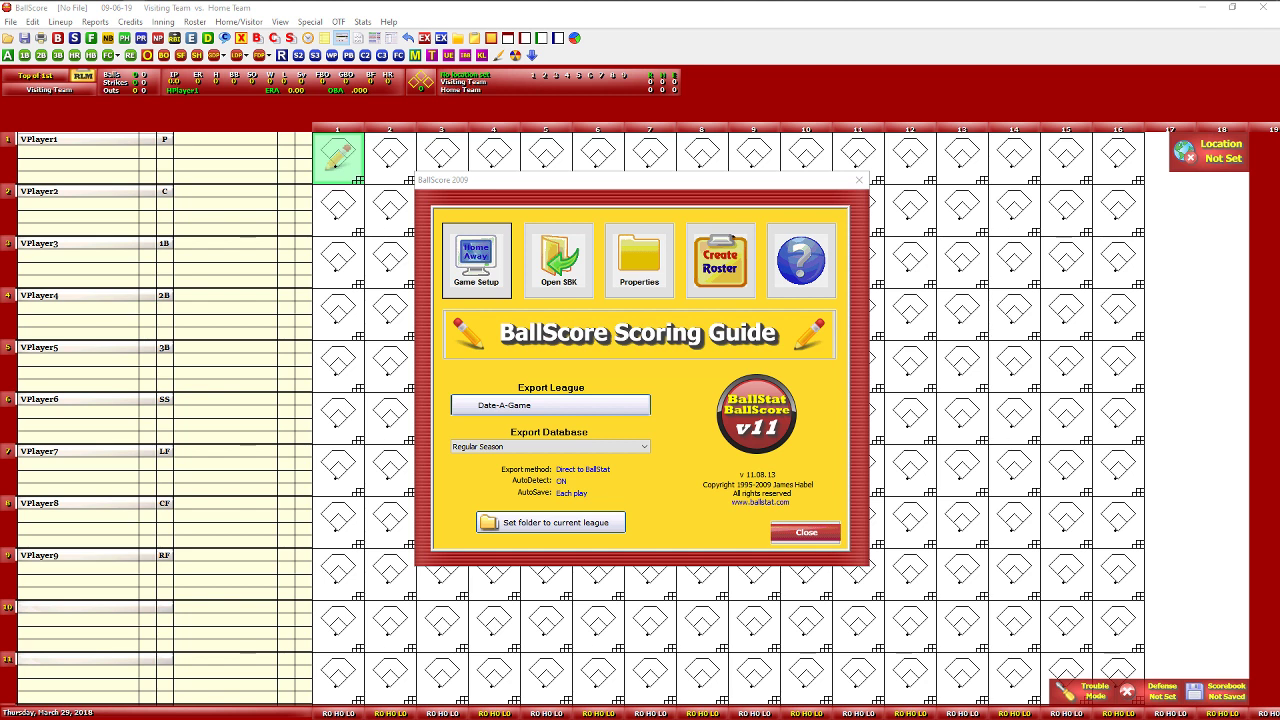
Step: Dismiss the scoring guide and dice roller windows, and set the game location to Surface
{"action": "left_click", "coordinate": [812, 537]}
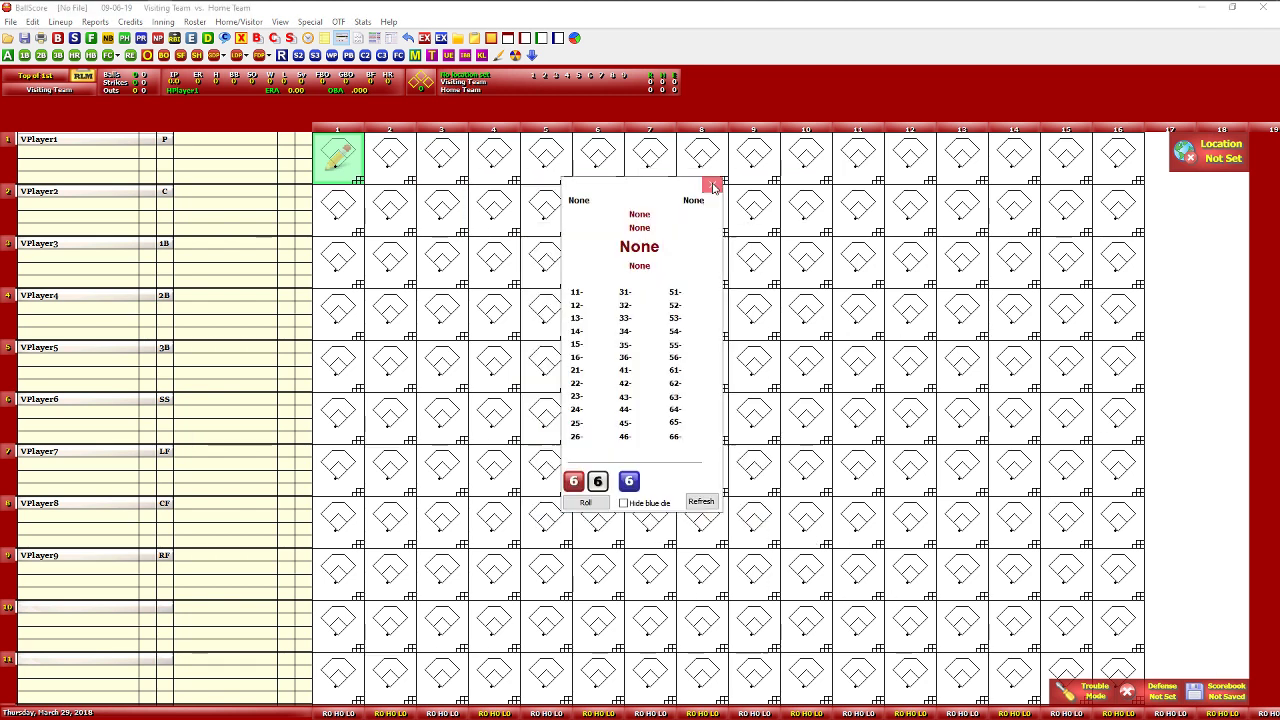
{"action": "left_click", "coordinate": [713, 187]}
{"action": "left_click", "coordinate": [1208, 153]}
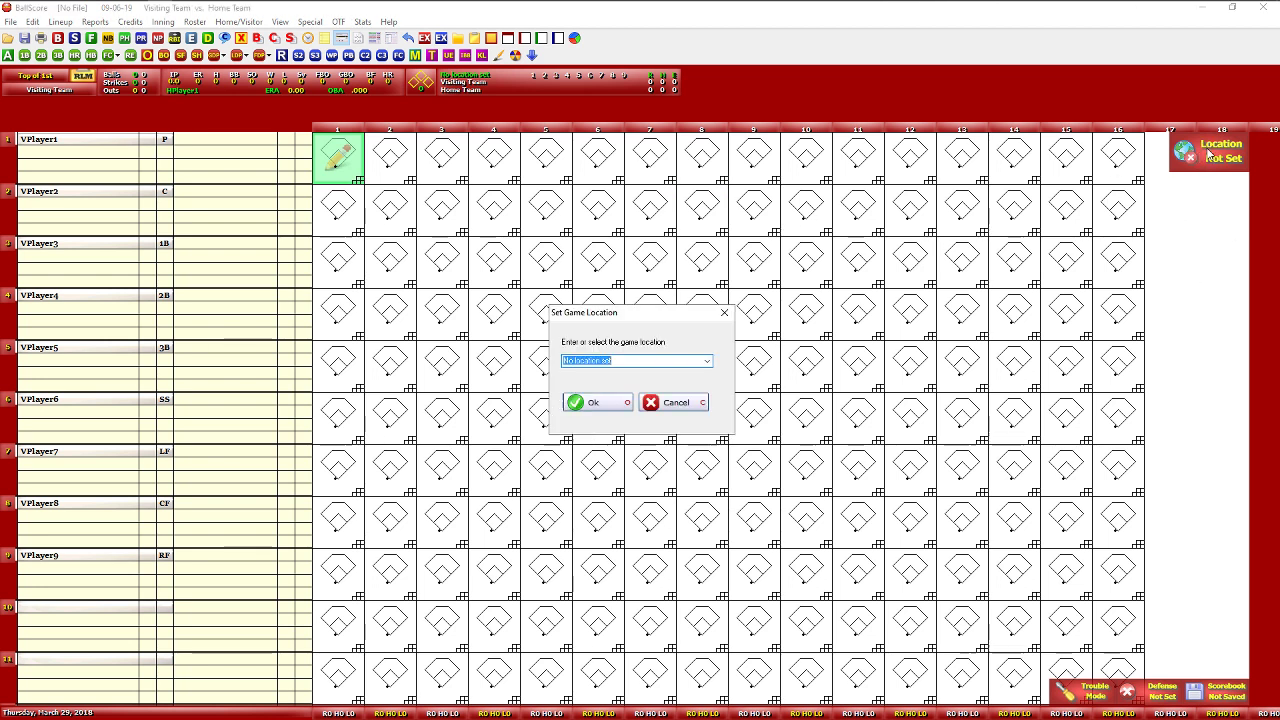
{"action": "left_click", "coordinate": [707, 361]}
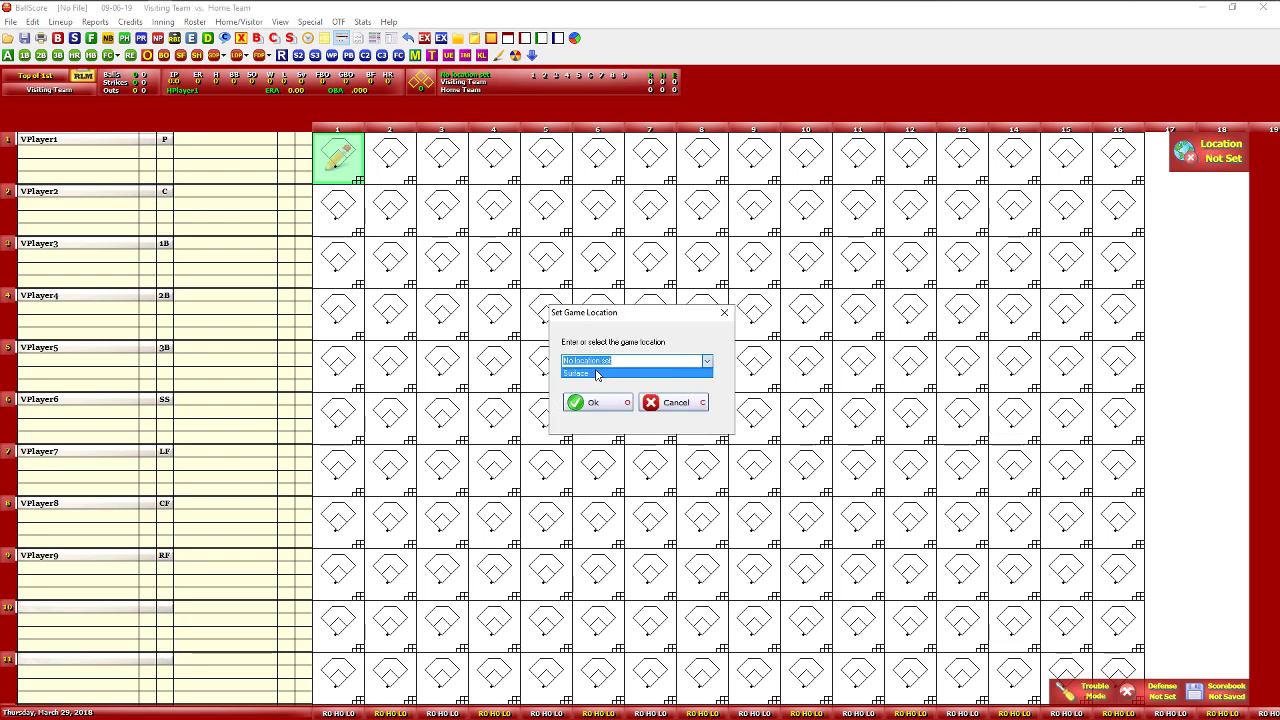
{"action": "left_click", "coordinate": [596, 374]}
{"action": "left_click", "coordinate": [600, 405]}
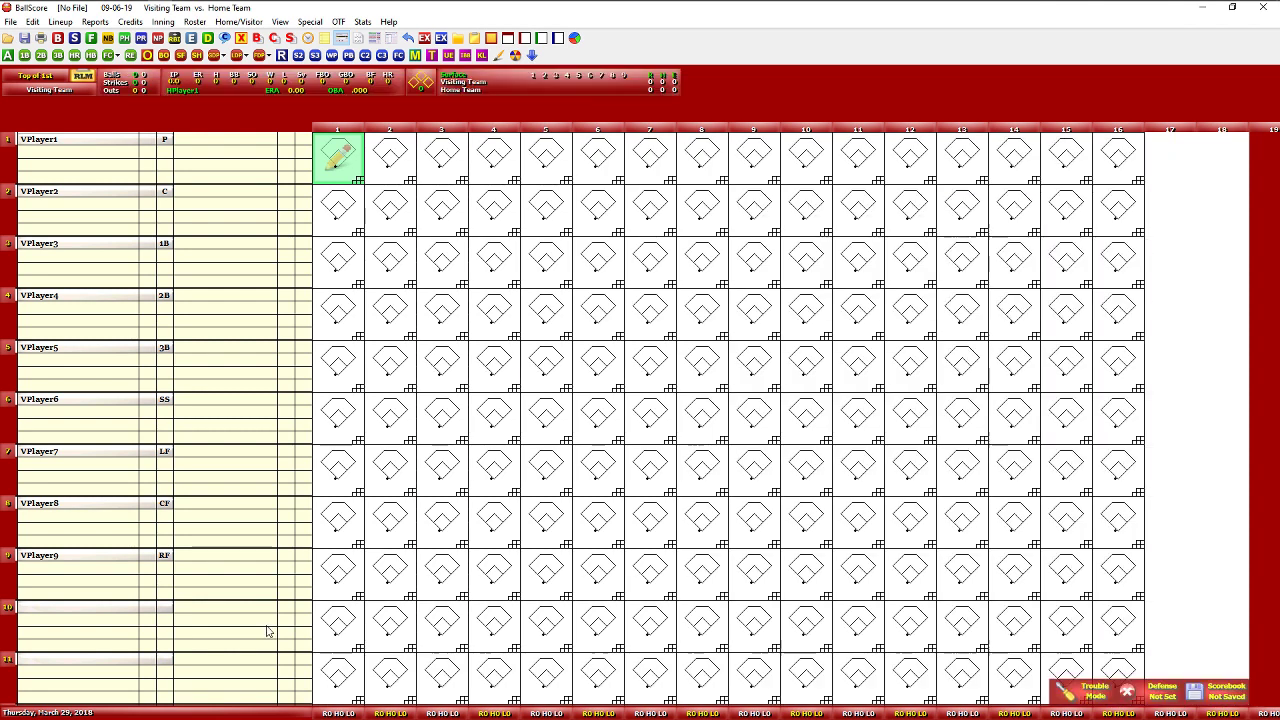
Step: Start a new game dated March 29, 2018, discarding the current scorebook, and close the visiting team's roster manager
{"action": "left_click", "coordinate": [490, 38]}
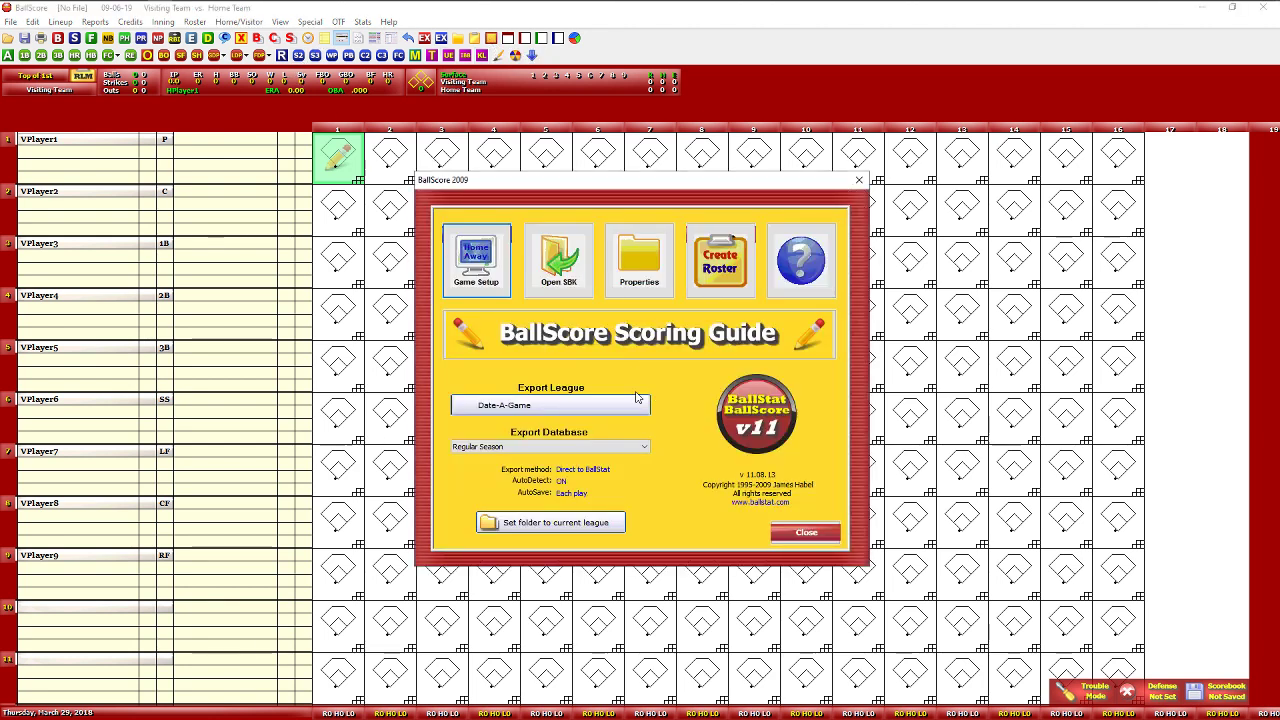
{"action": "left_click", "coordinate": [467, 256]}
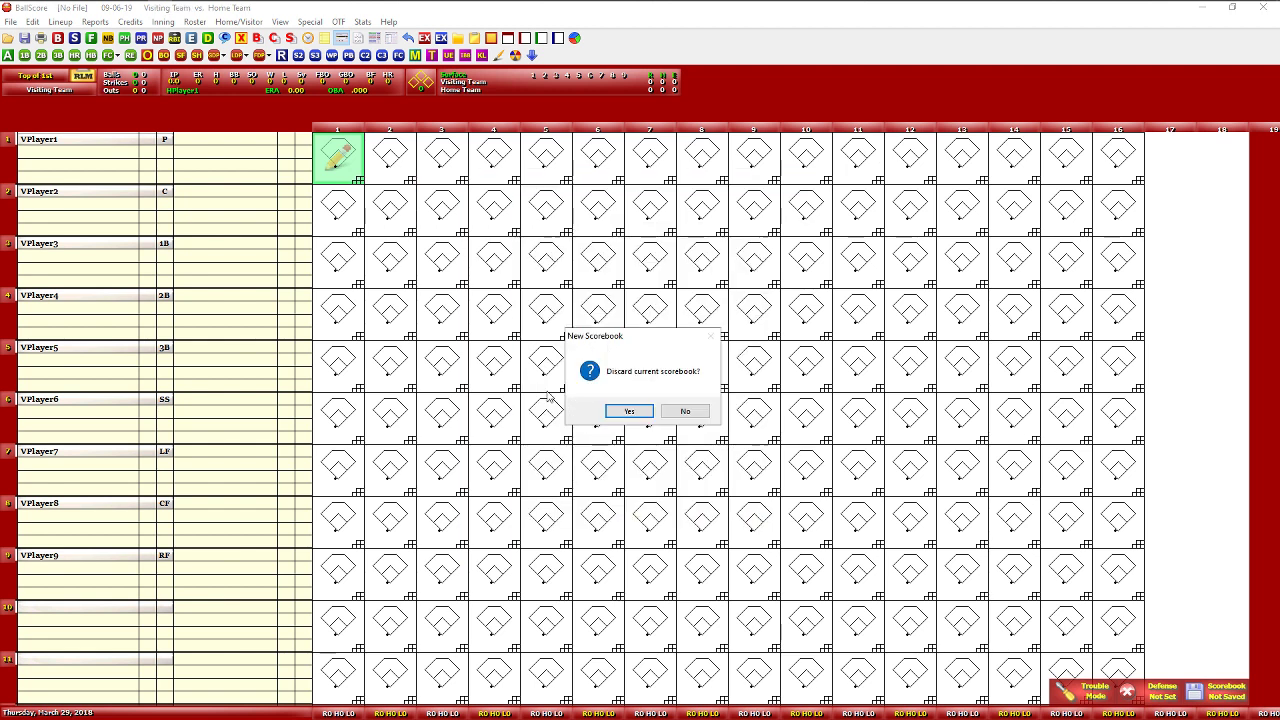
{"action": "left_click", "coordinate": [628, 413]}
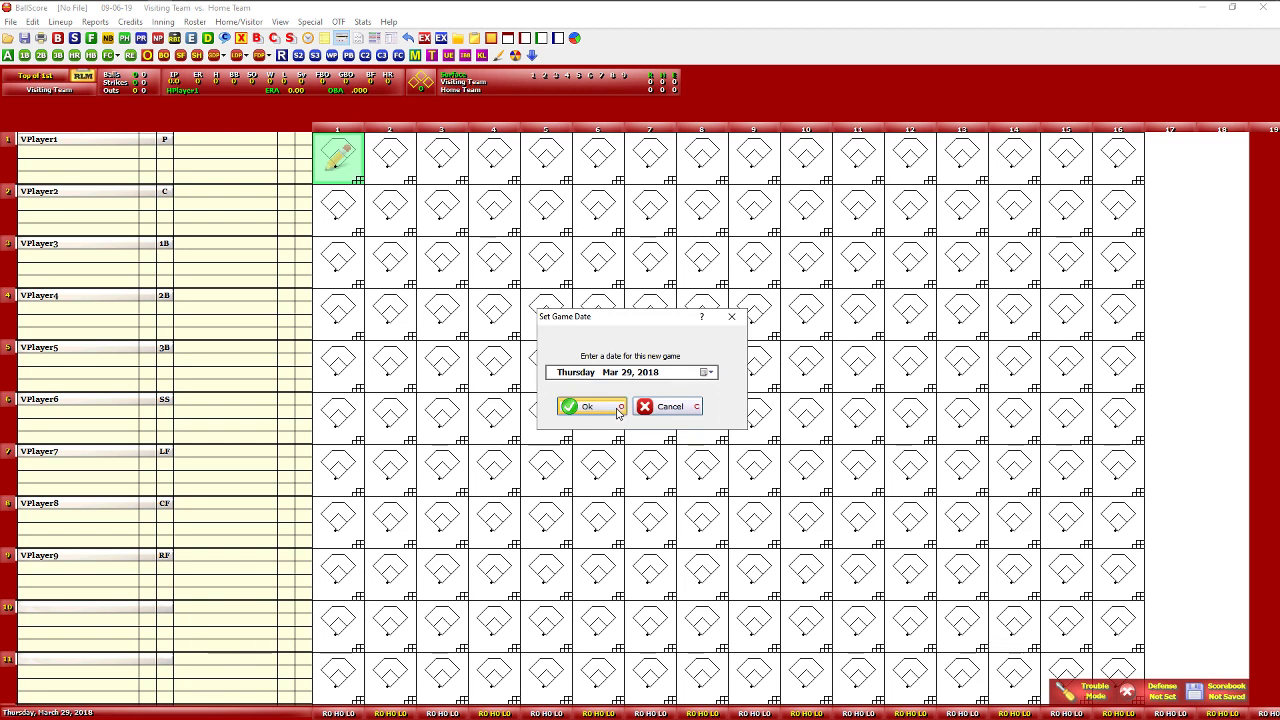
{"action": "left_click", "coordinate": [601, 410]}
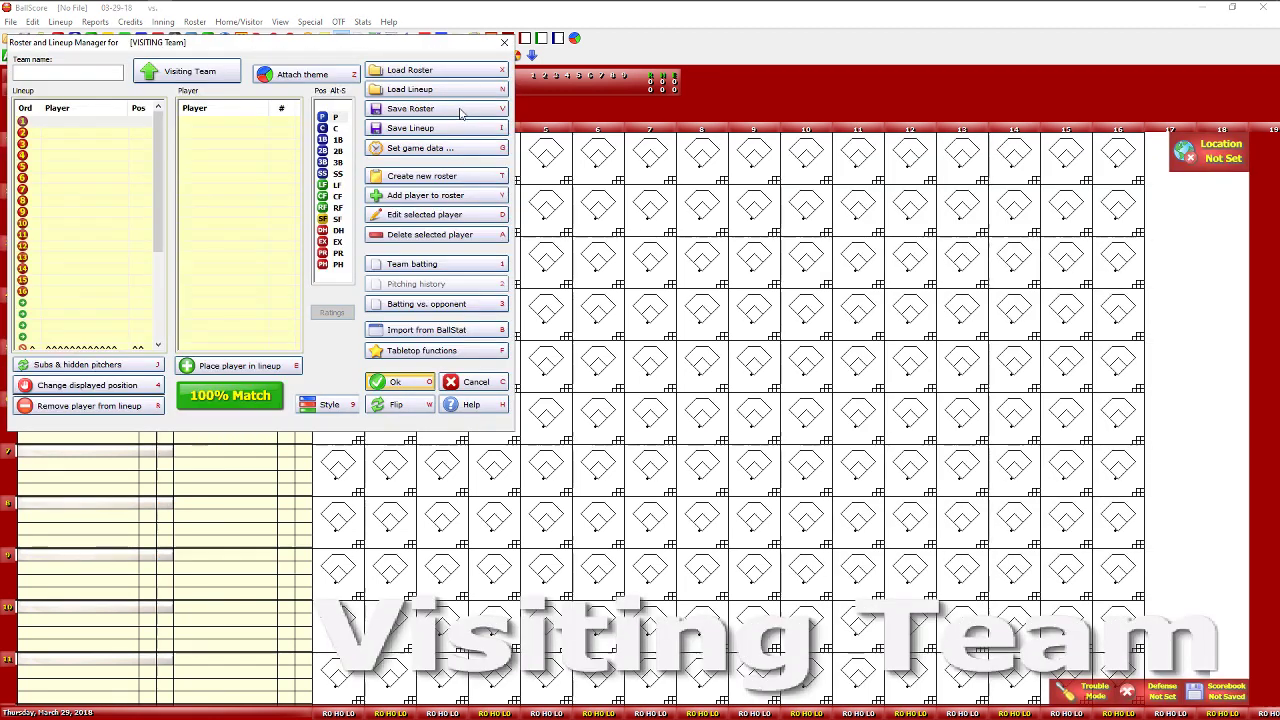
{"action": "left_click", "coordinate": [504, 43]}
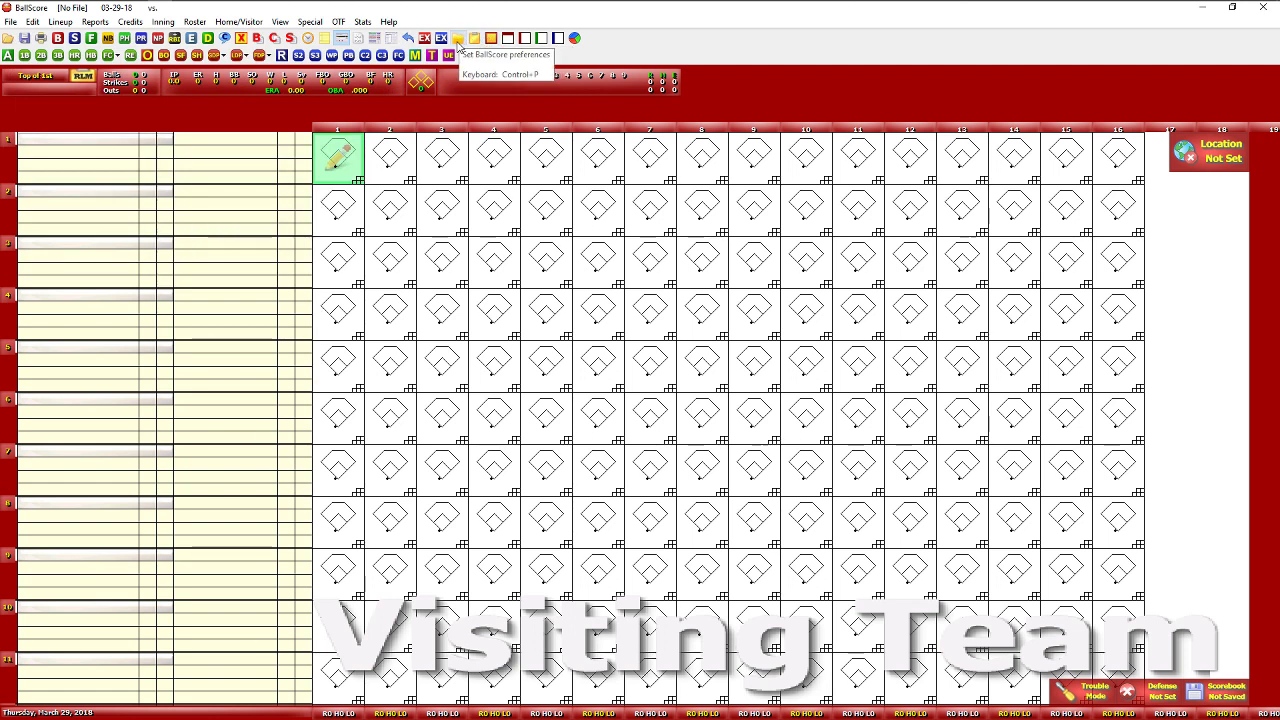
Step: Review the general preferences and the folders set for scorebooks, exported scoresheets, team rosters and reports
{"action": "left_click", "coordinate": [458, 39]}
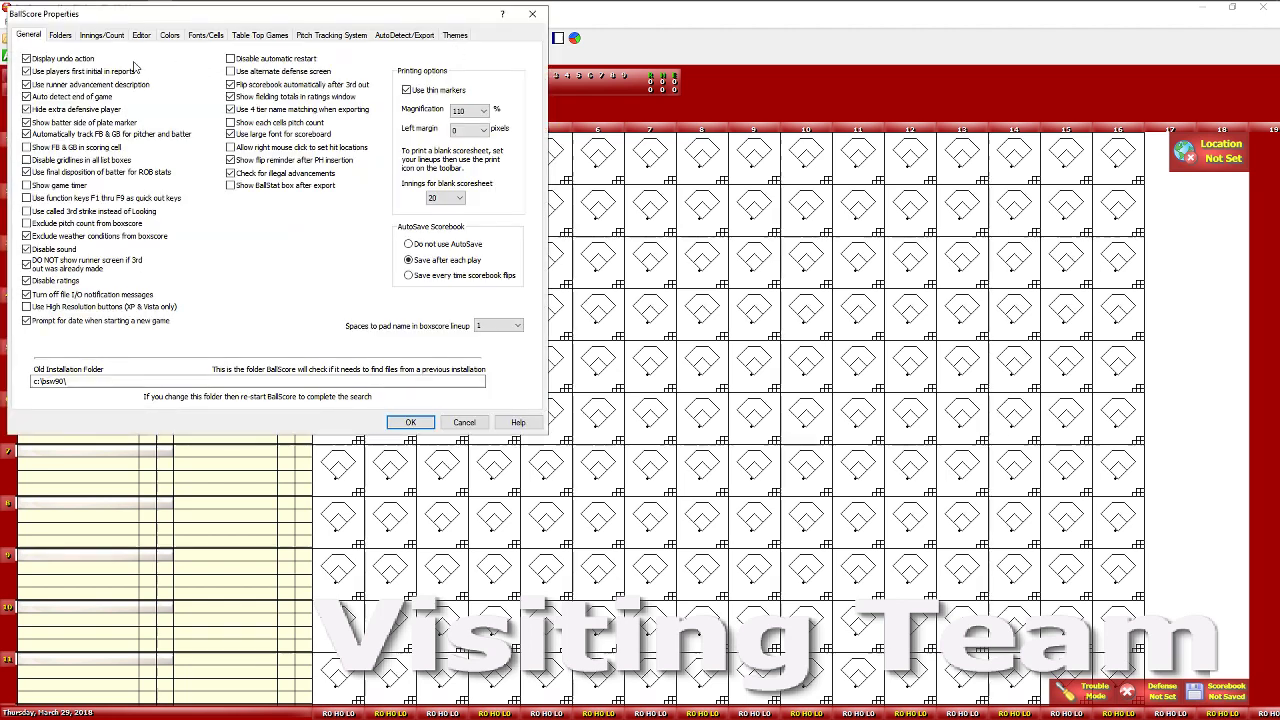
{"action": "left_click", "coordinate": [60, 37]}
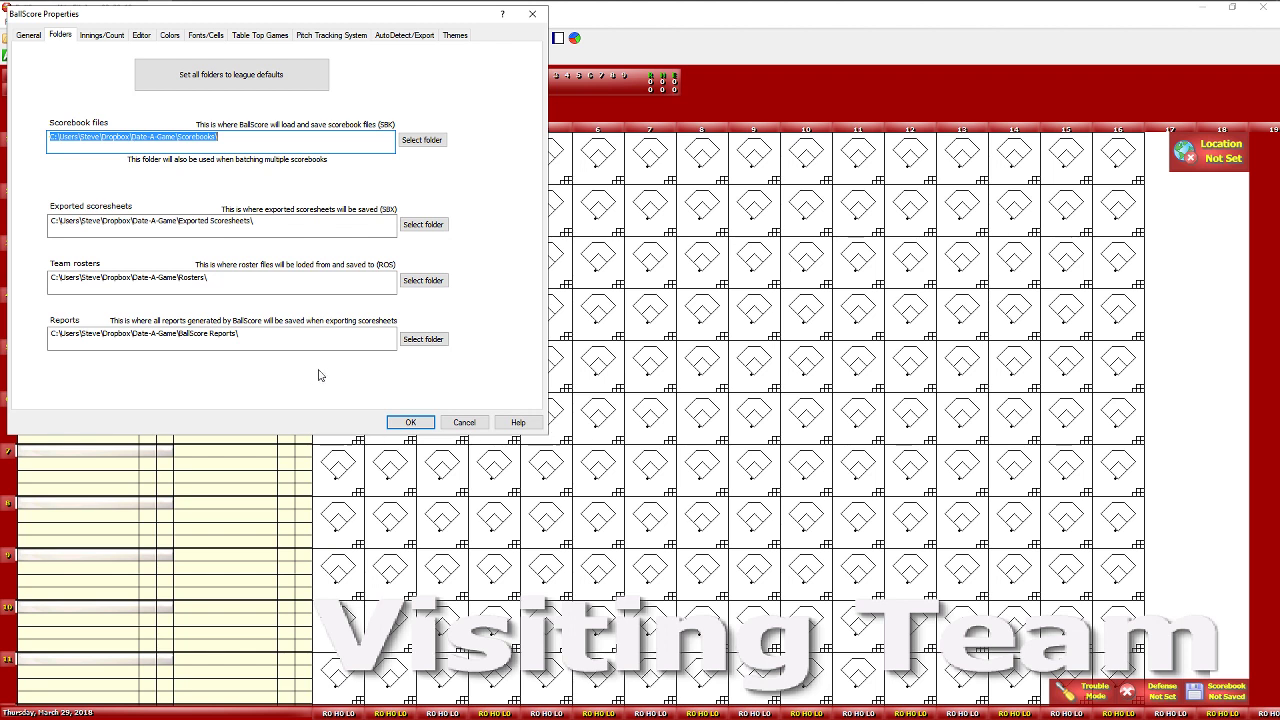
{"action": "left_click", "coordinate": [411, 423]}
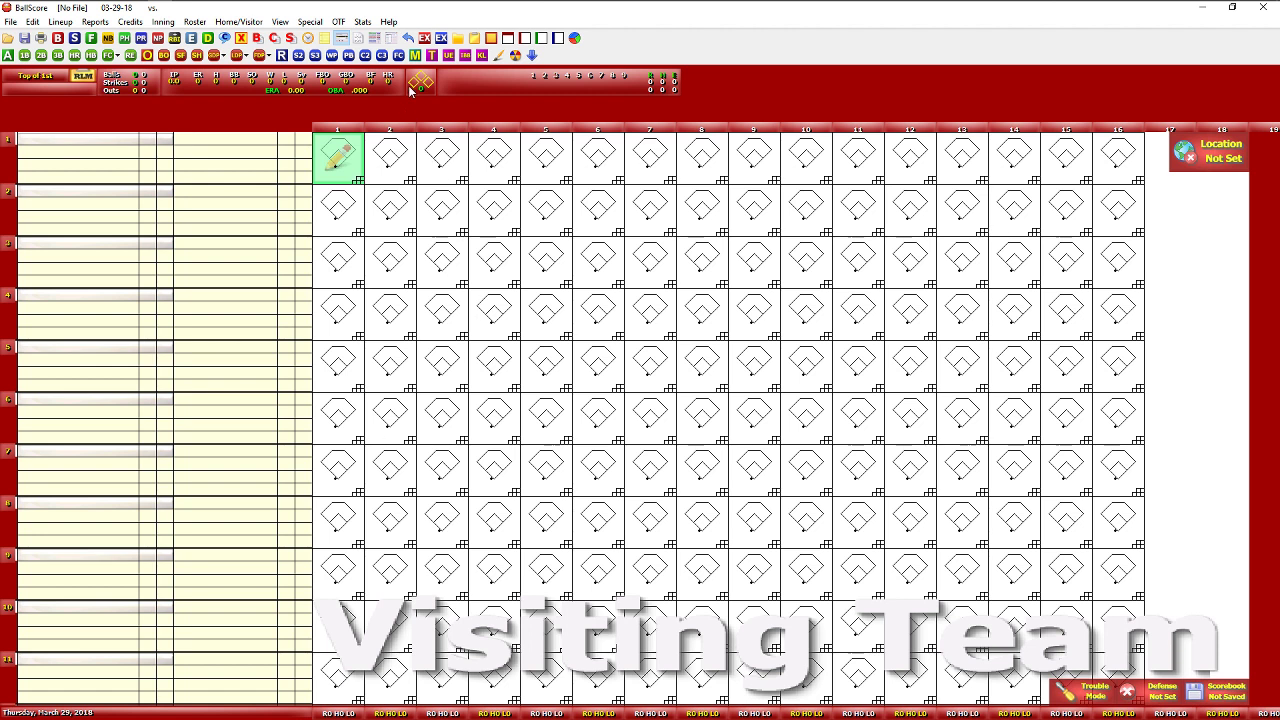
Step: Set the new game's location to Surface
{"action": "left_click", "coordinate": [1199, 156]}
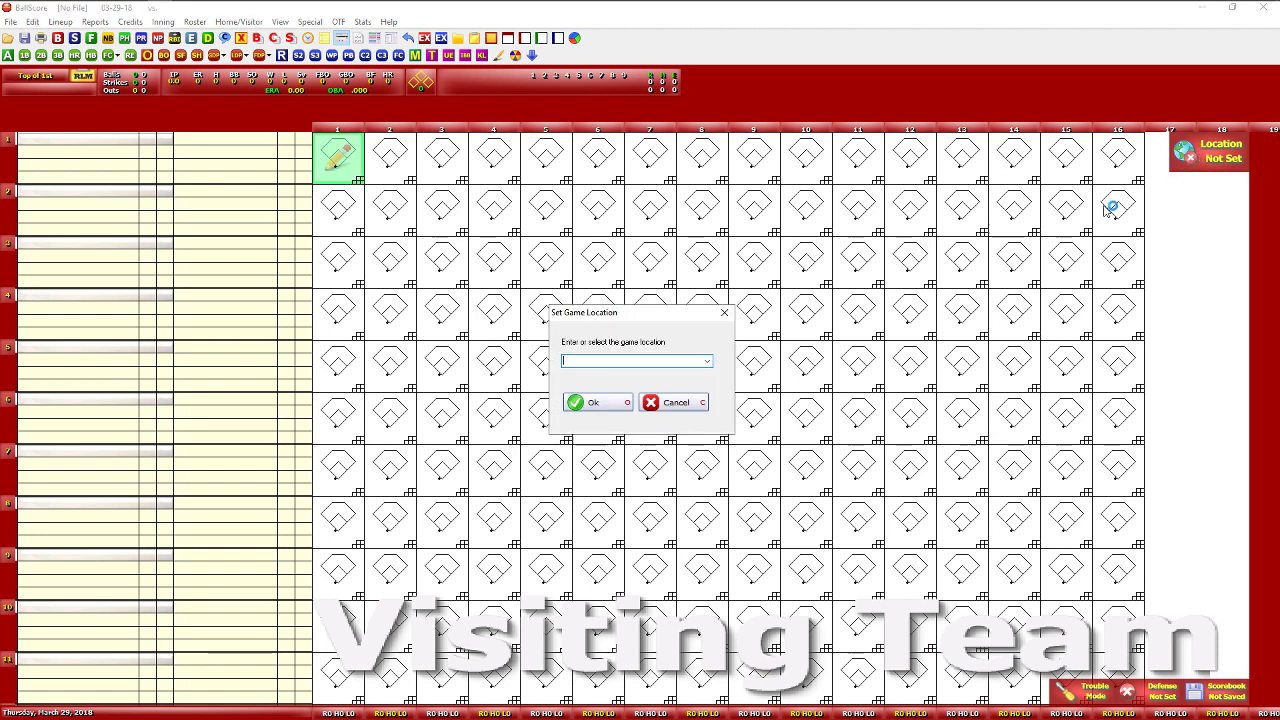
{"action": "left_click", "coordinate": [707, 361]}
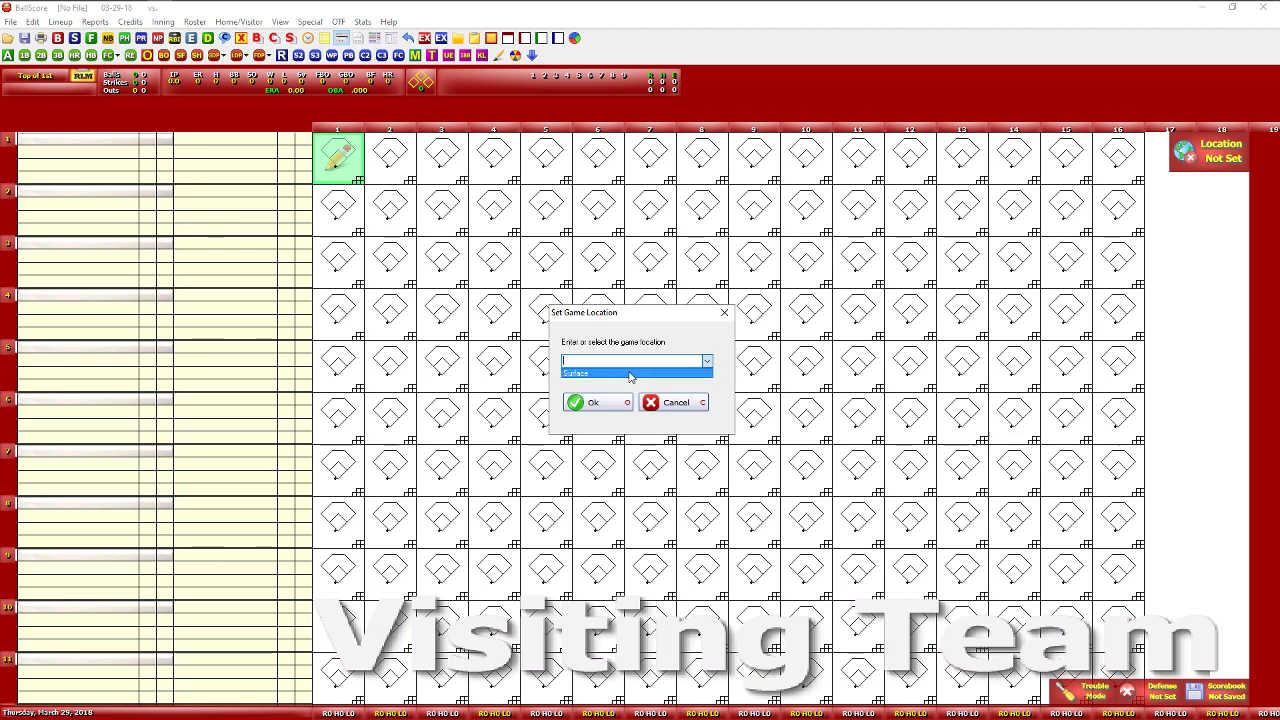
{"action": "left_click", "coordinate": [707, 361]}
{"action": "left_click", "coordinate": [604, 404]}
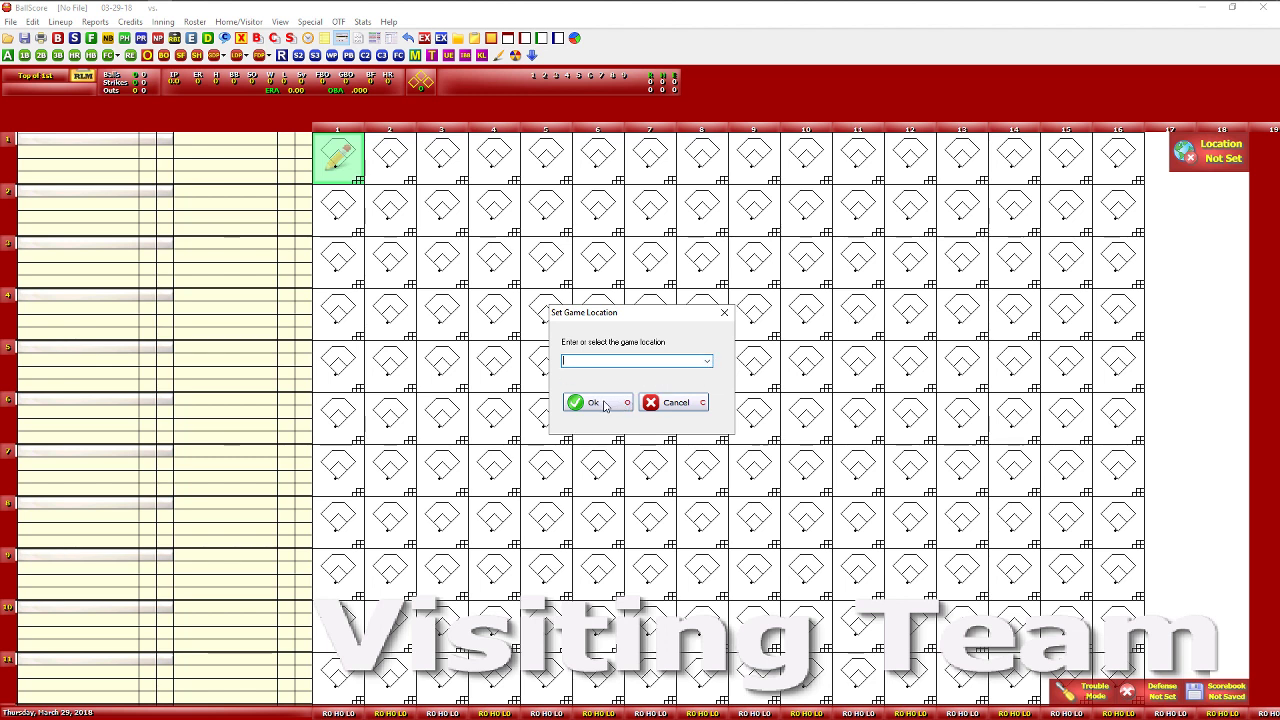
{"action": "left_click", "coordinate": [707, 361]}
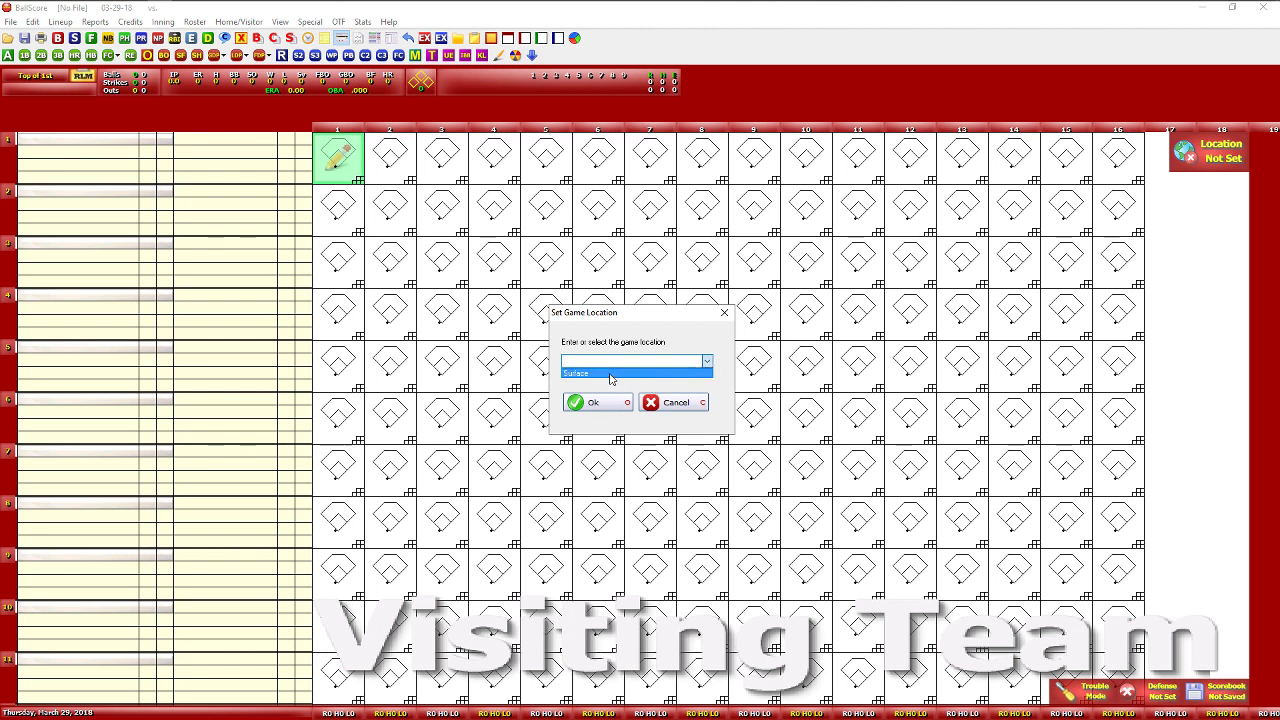
{"action": "left_click", "coordinate": [610, 374]}
{"action": "left_click", "coordinate": [592, 404]}
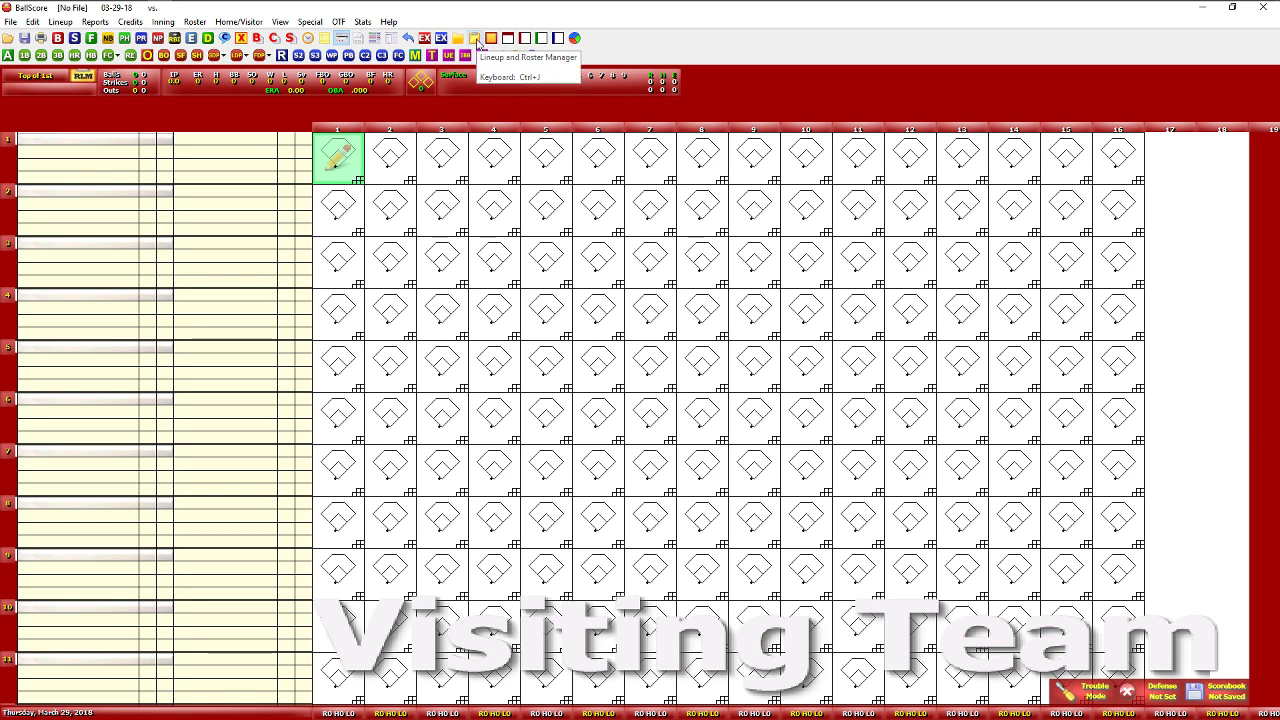
Step: Create a TRECS roster for New York as the visiting team from the 2018 TRecs file
{"action": "left_click", "coordinate": [476, 42]}
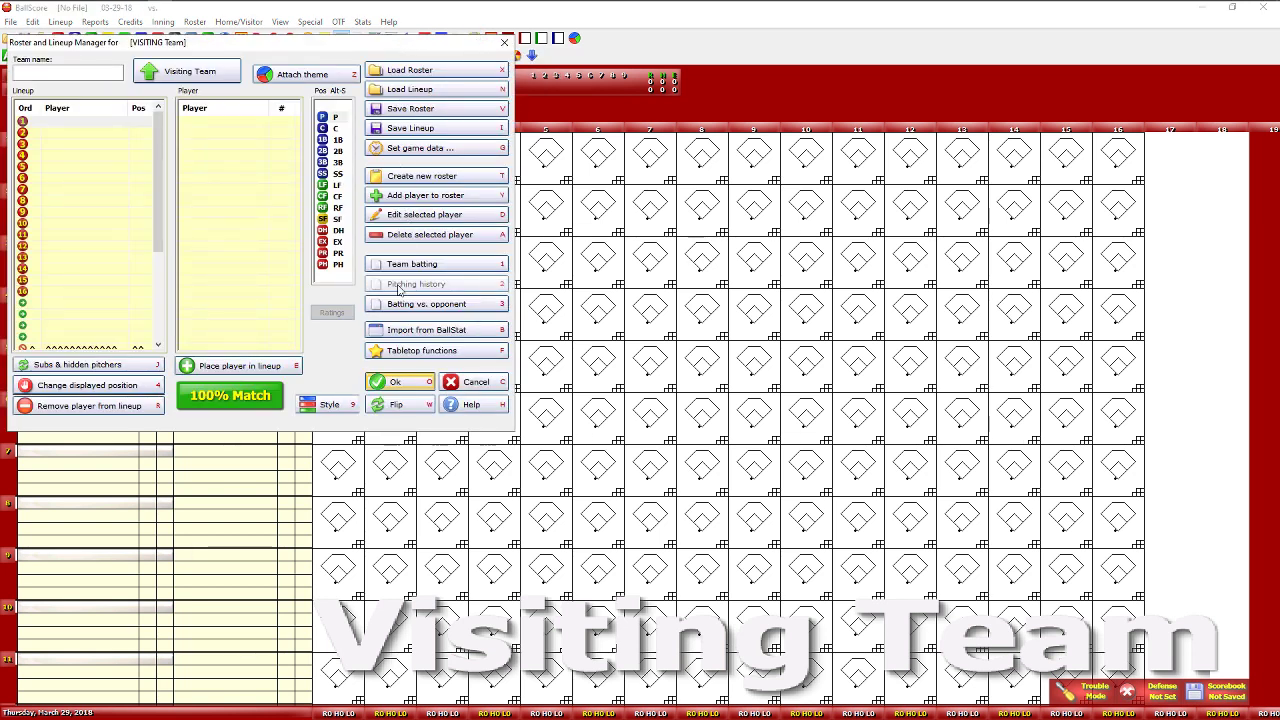
{"action": "left_click", "coordinate": [413, 351]}
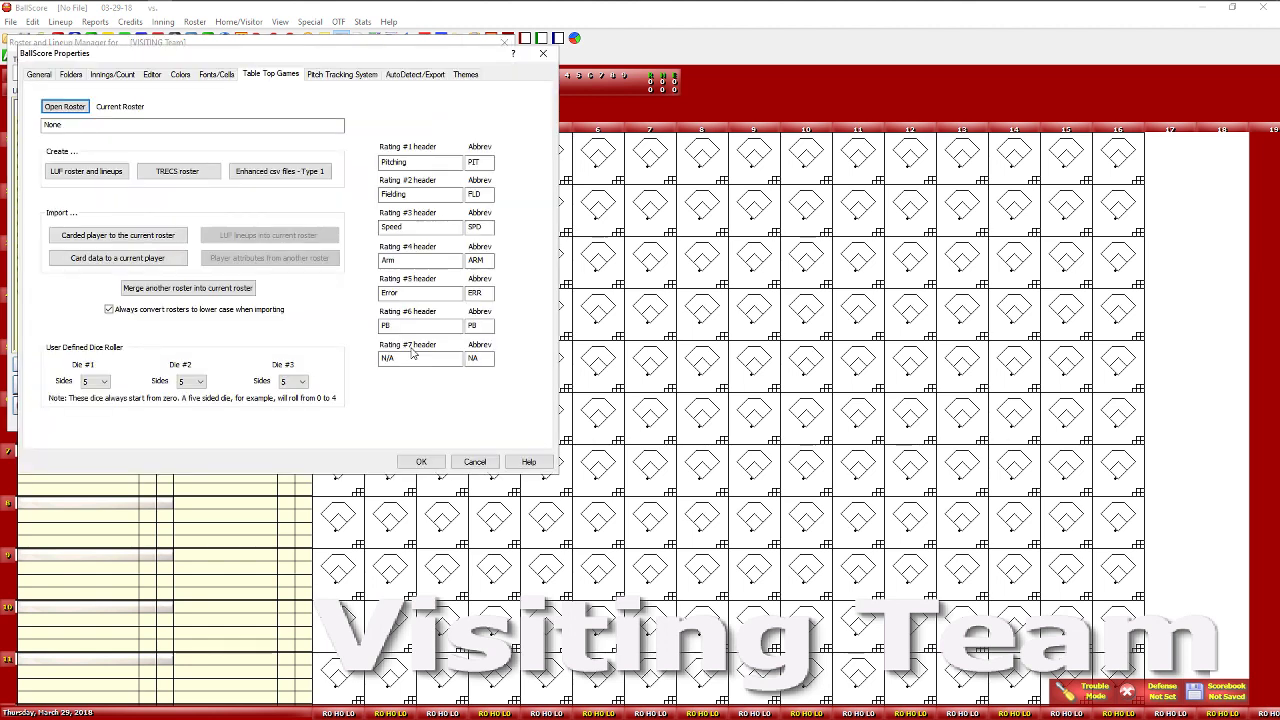
{"action": "left_click", "coordinate": [173, 173]}
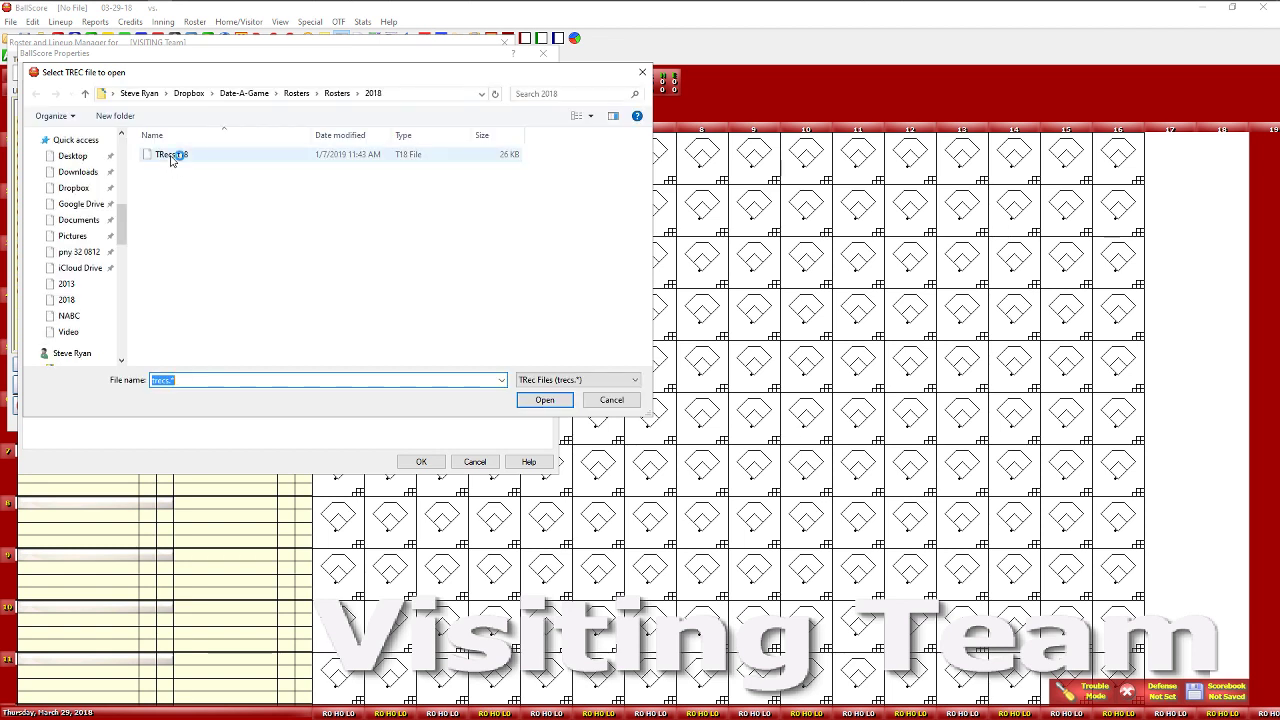
{"action": "double_click", "coordinate": [171, 156]}
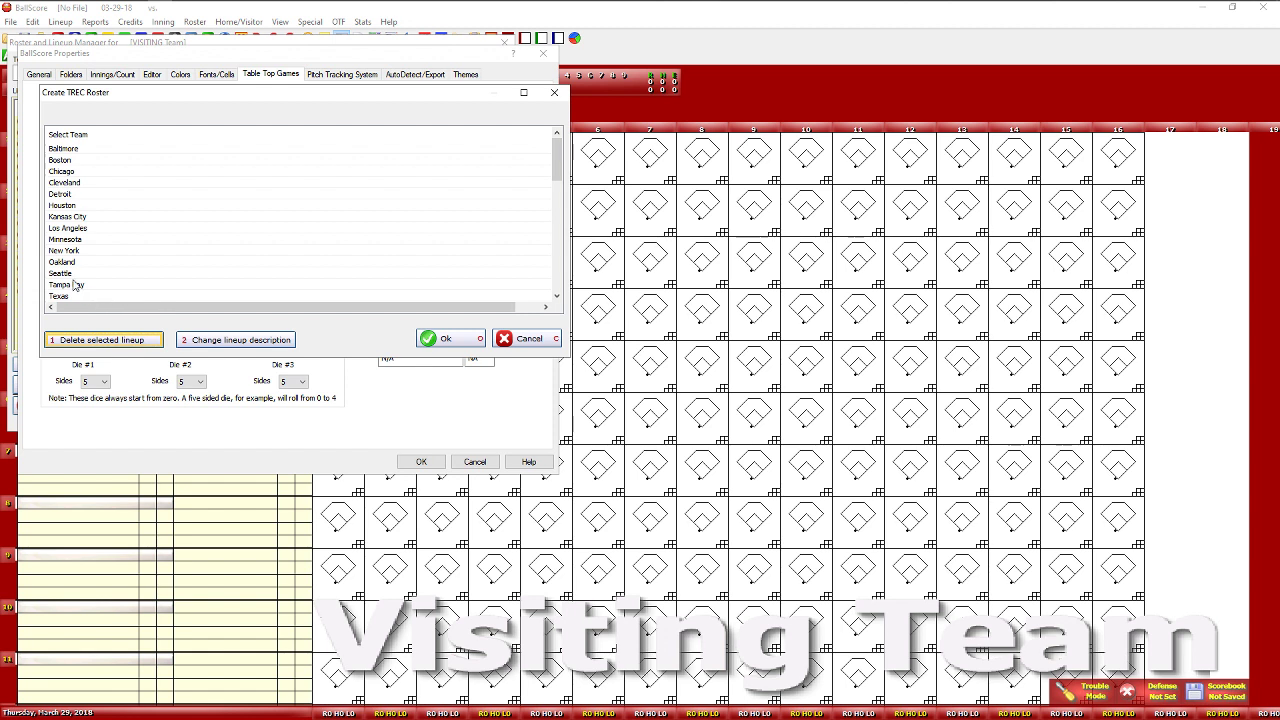
{"action": "left_click", "coordinate": [74, 250]}
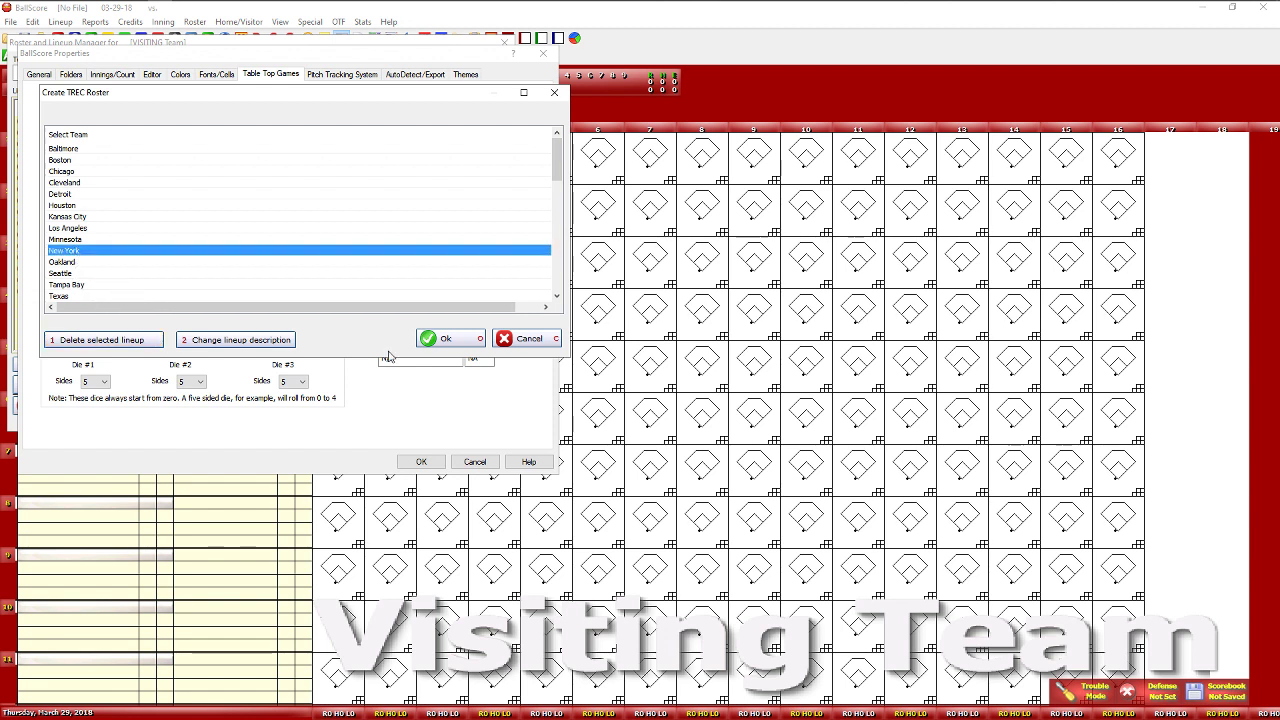
{"action": "left_click", "coordinate": [447, 339]}
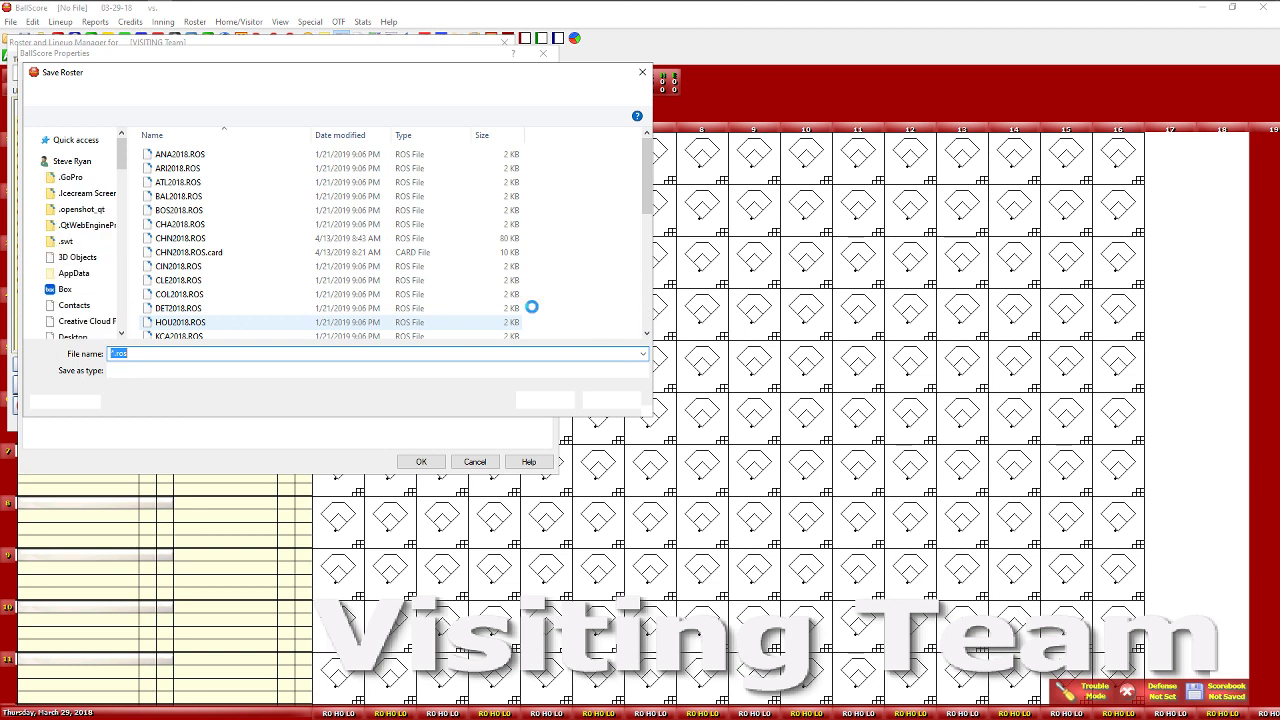
Step: Save the New York roster as NYA2018.ROS, replacing the existing file
{"action": "scroll", "coordinate": [250, 275], "scroll_direction": "down", "scroll_amount": 4}
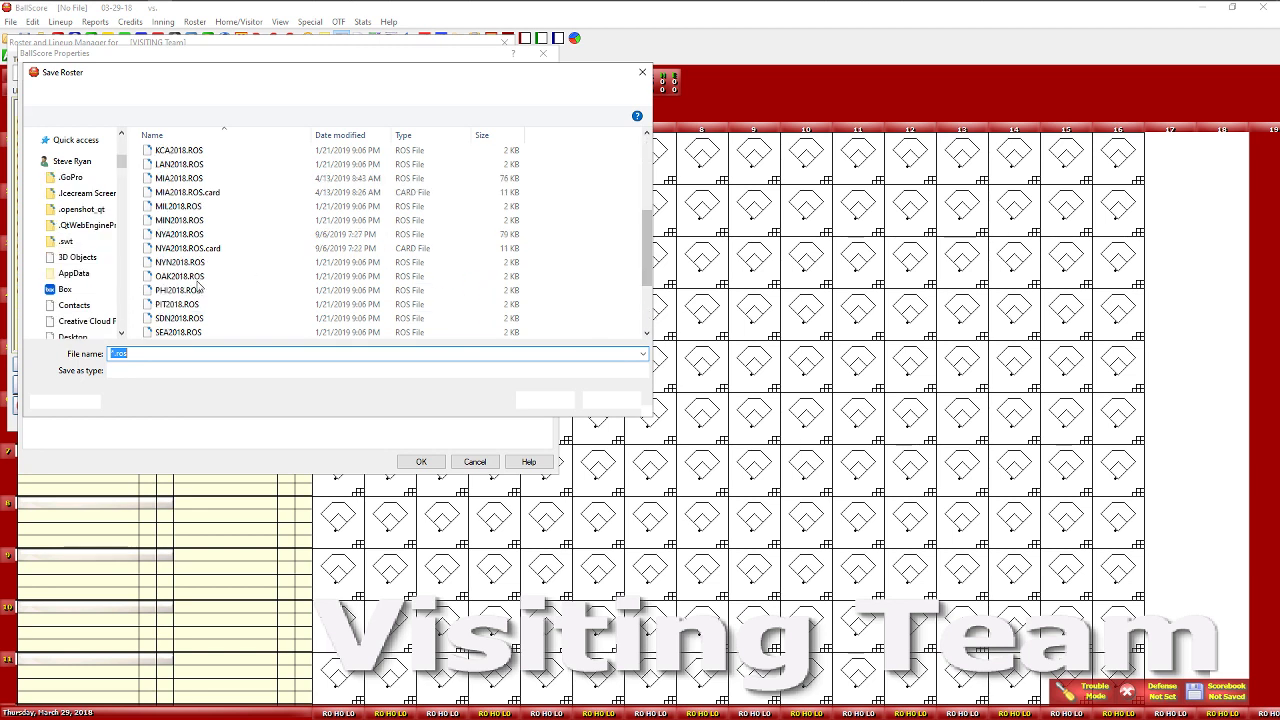
{"action": "left_click", "coordinate": [180, 235]}
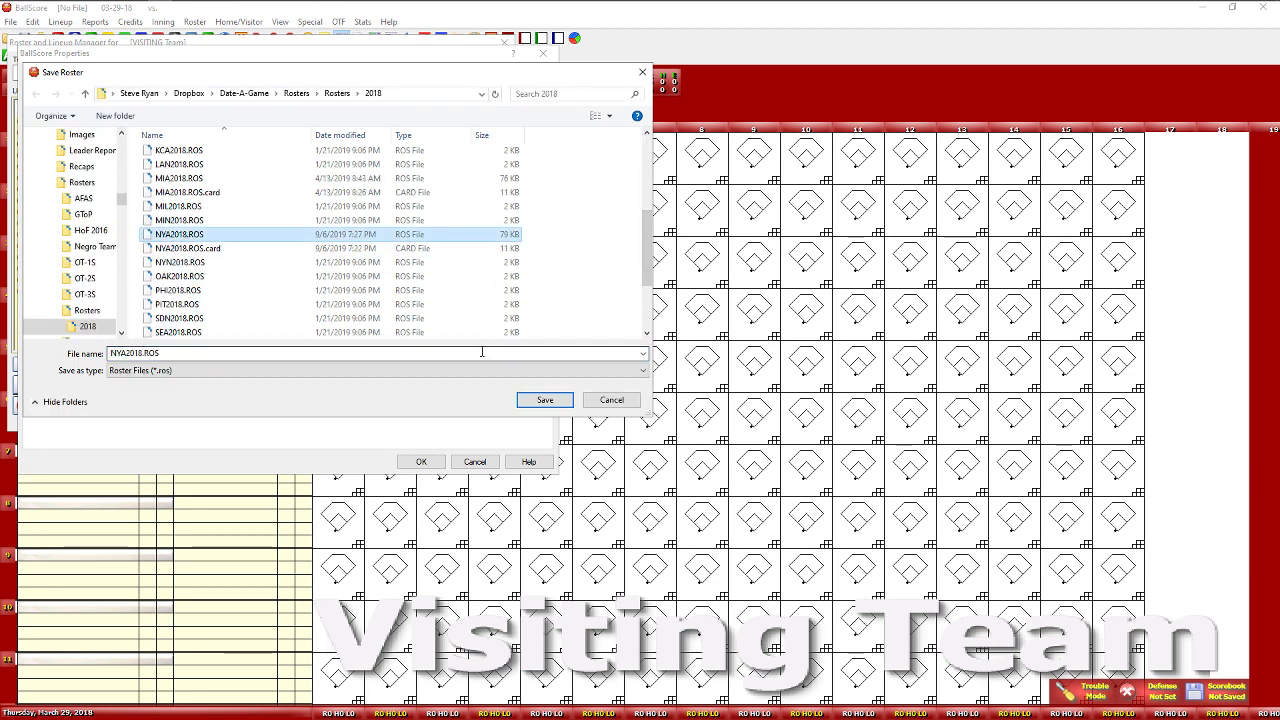
{"action": "left_click", "coordinate": [540, 401]}
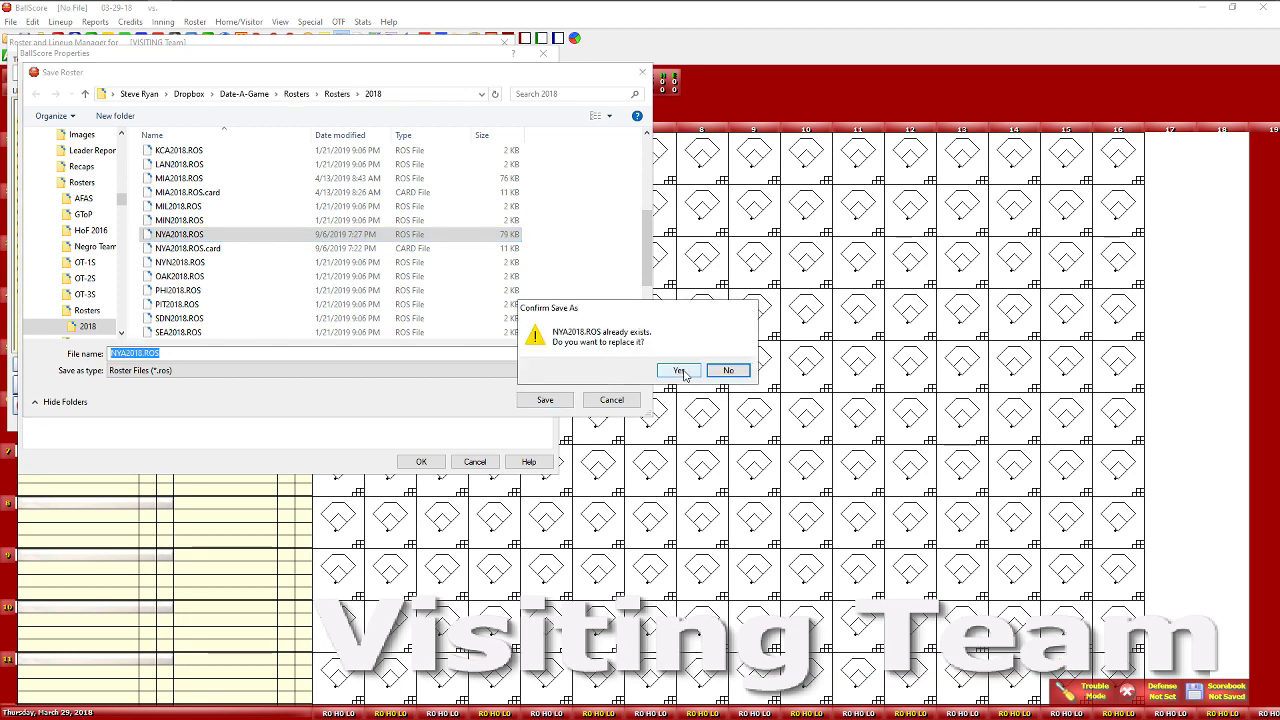
{"action": "left_click", "coordinate": [679, 371]}
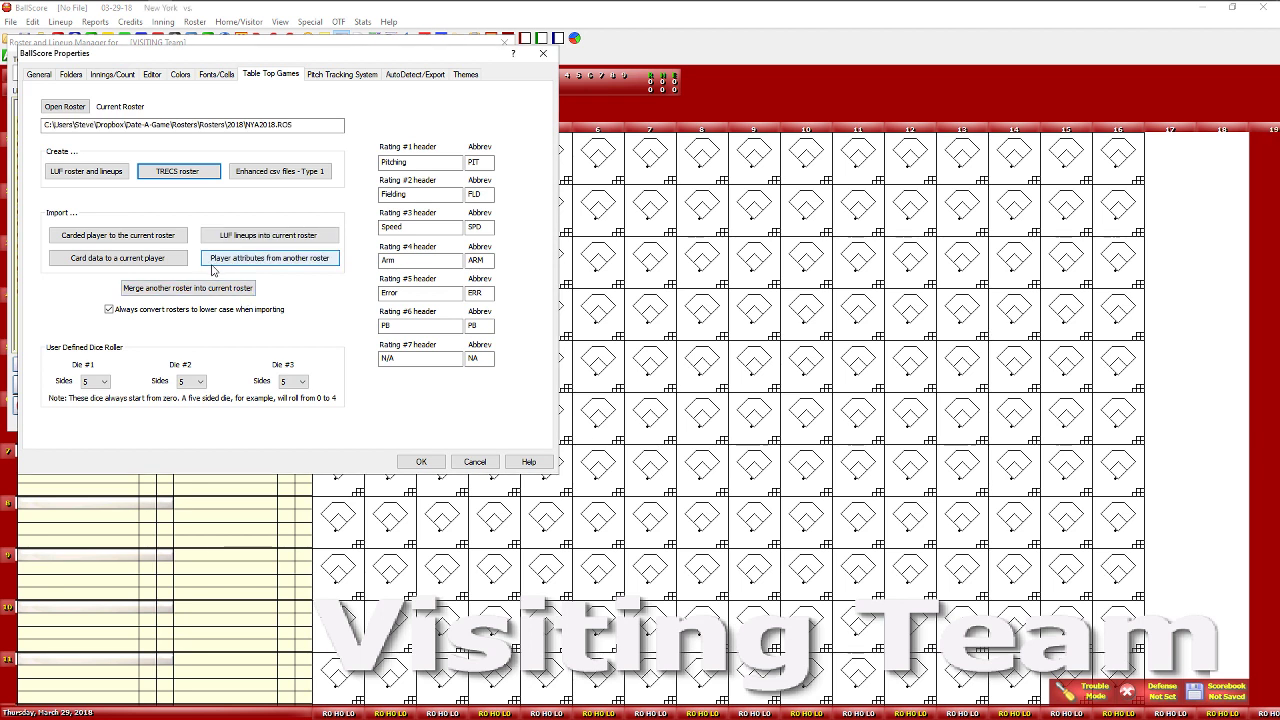
Step: Load the Players.dat card file and add the carded player Tyler Austin (1B) to the New York roster
{"action": "left_click", "coordinate": [116, 240]}
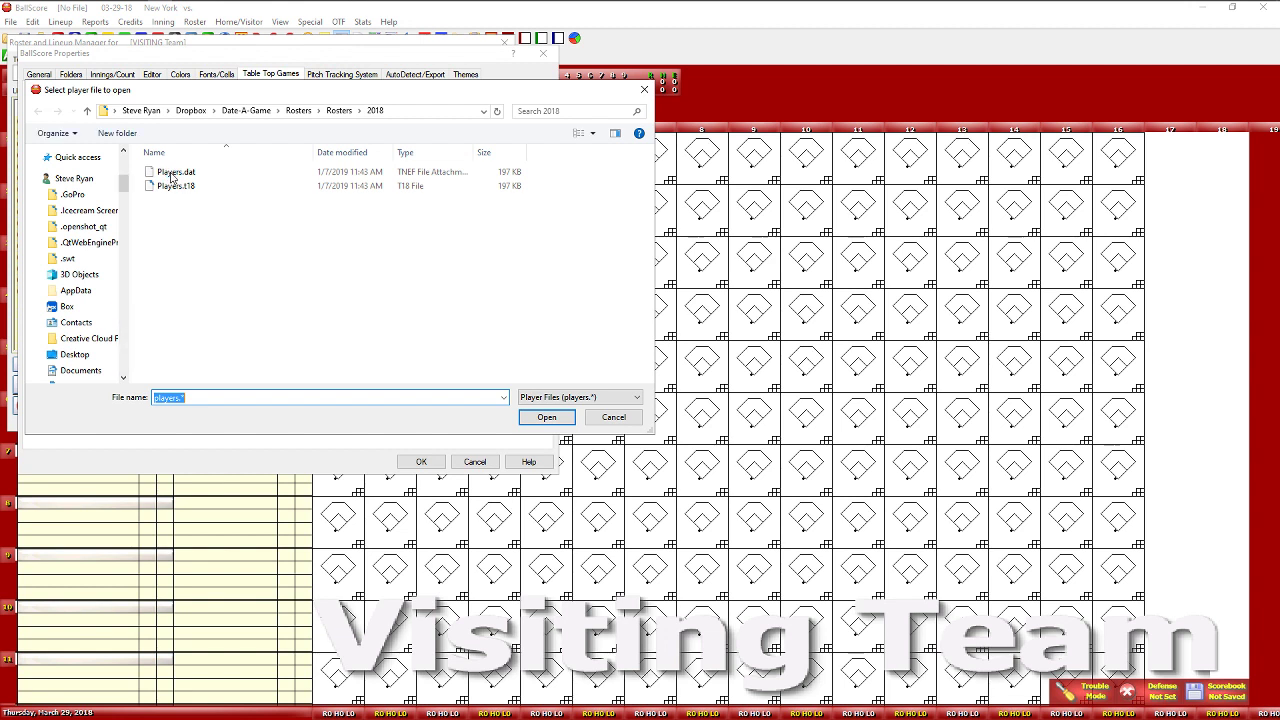
{"action": "double_click", "coordinate": [172, 172]}
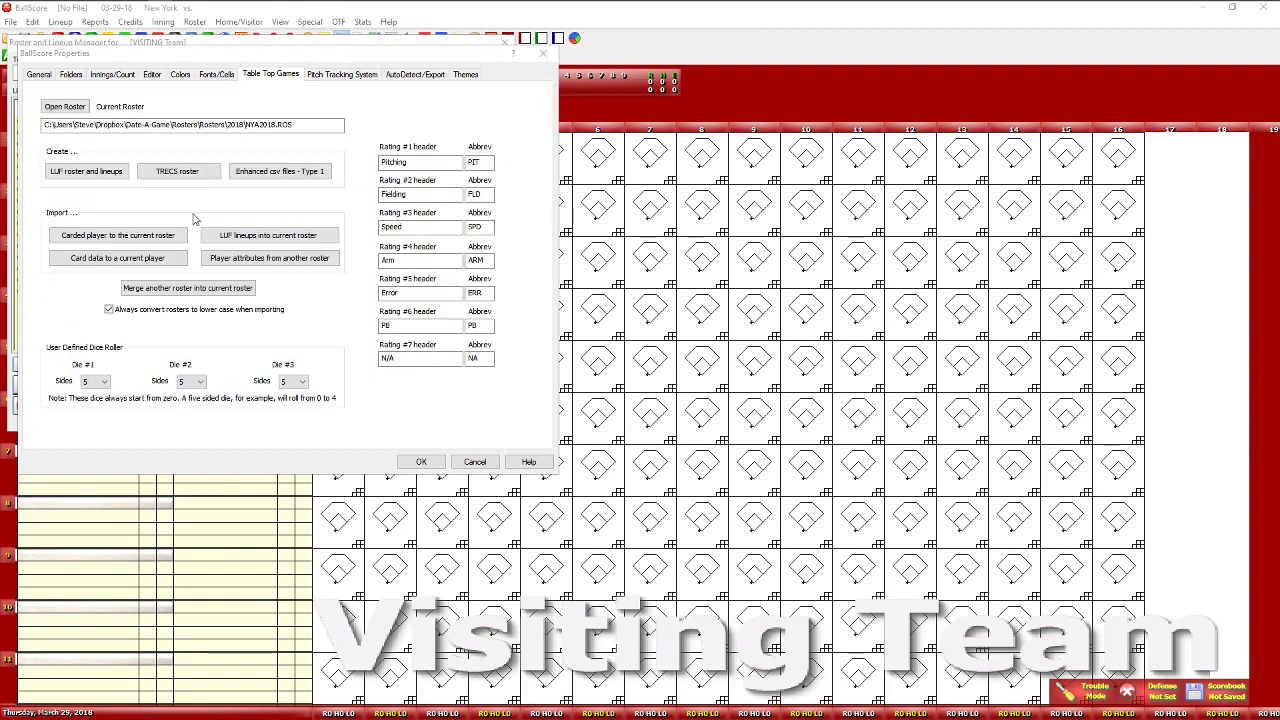
{"action": "left_click", "coordinate": [144, 236]}
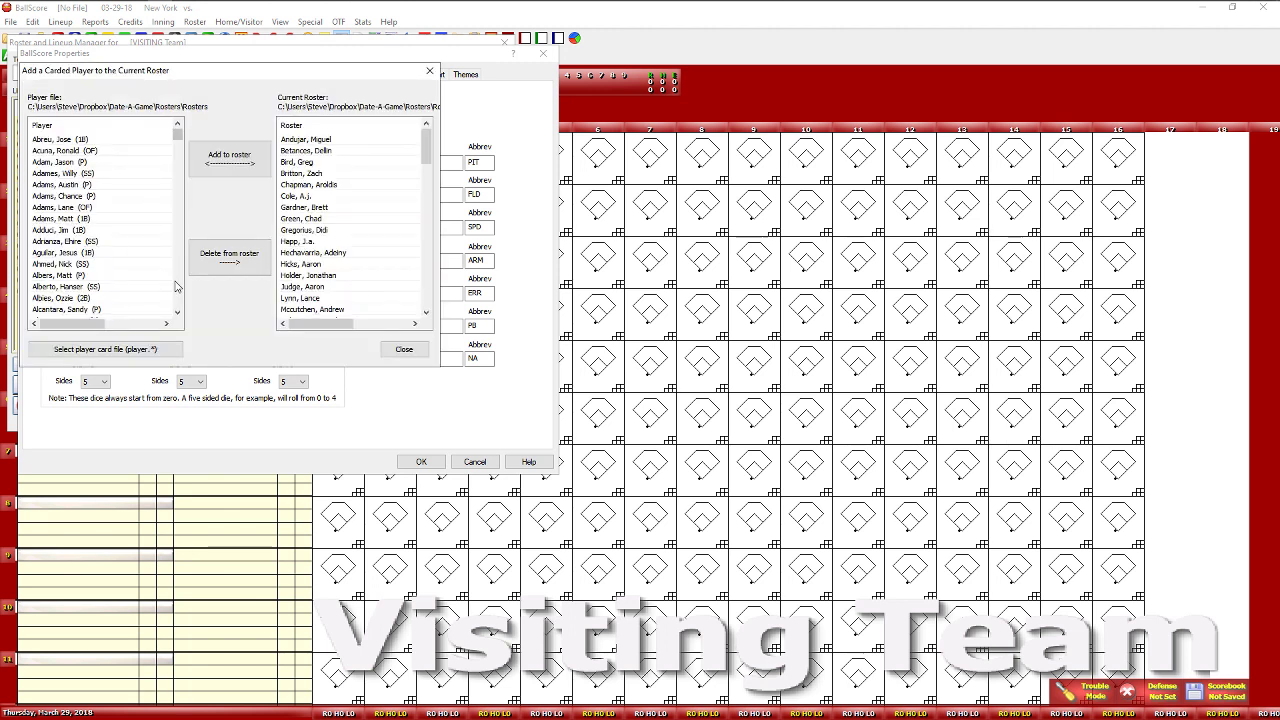
{"action": "left_click", "coordinate": [180, 290]}
{"action": "left_click", "coordinate": [180, 290]}
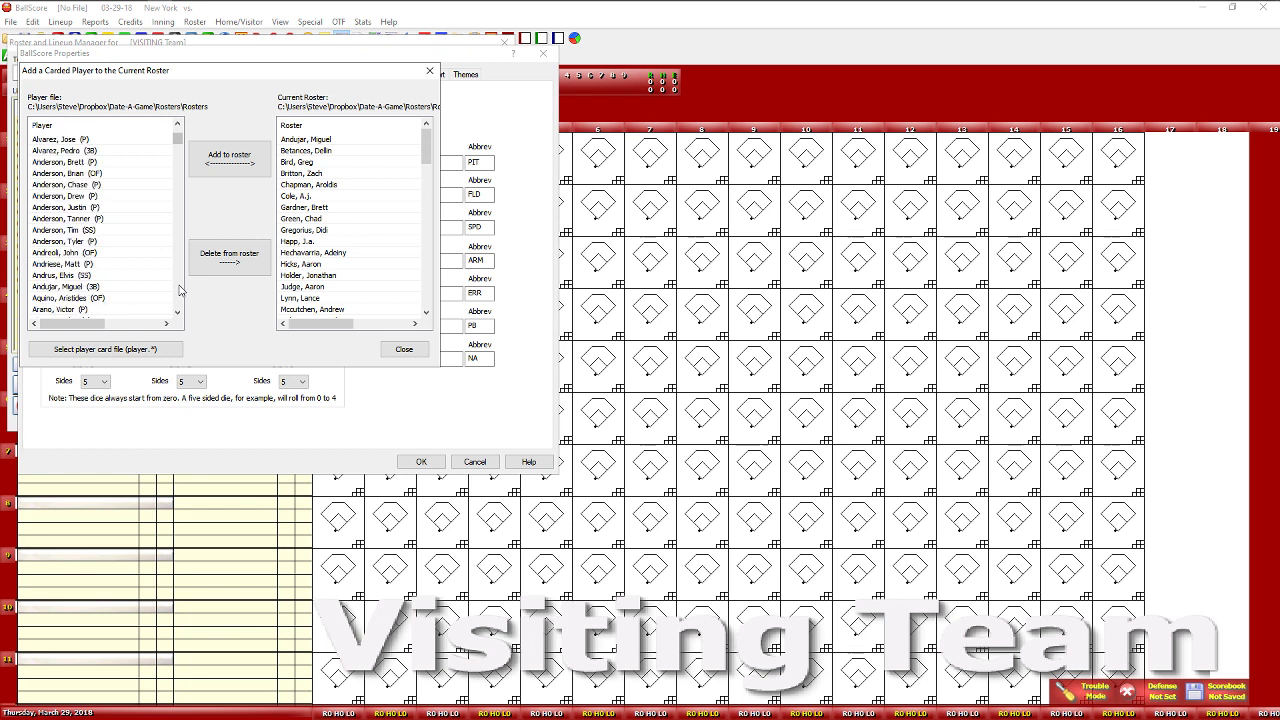
{"action": "left_click", "coordinate": [180, 290]}
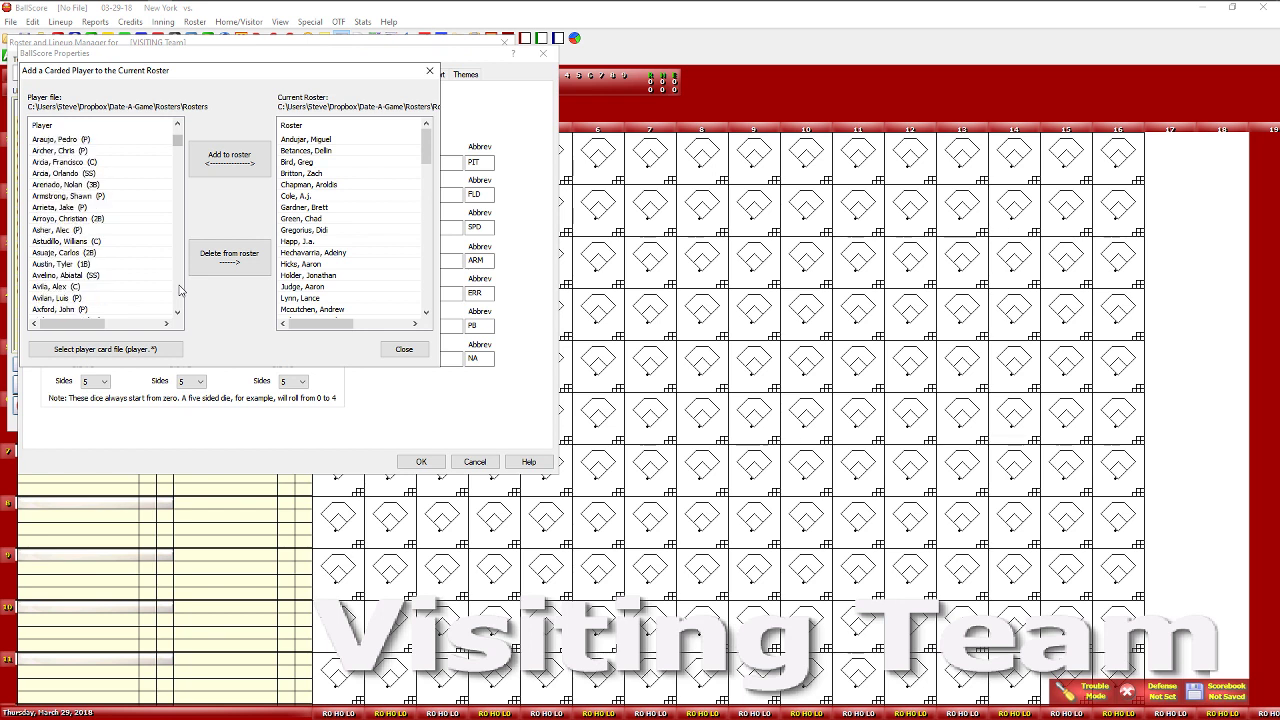
{"action": "left_click", "coordinate": [76, 265]}
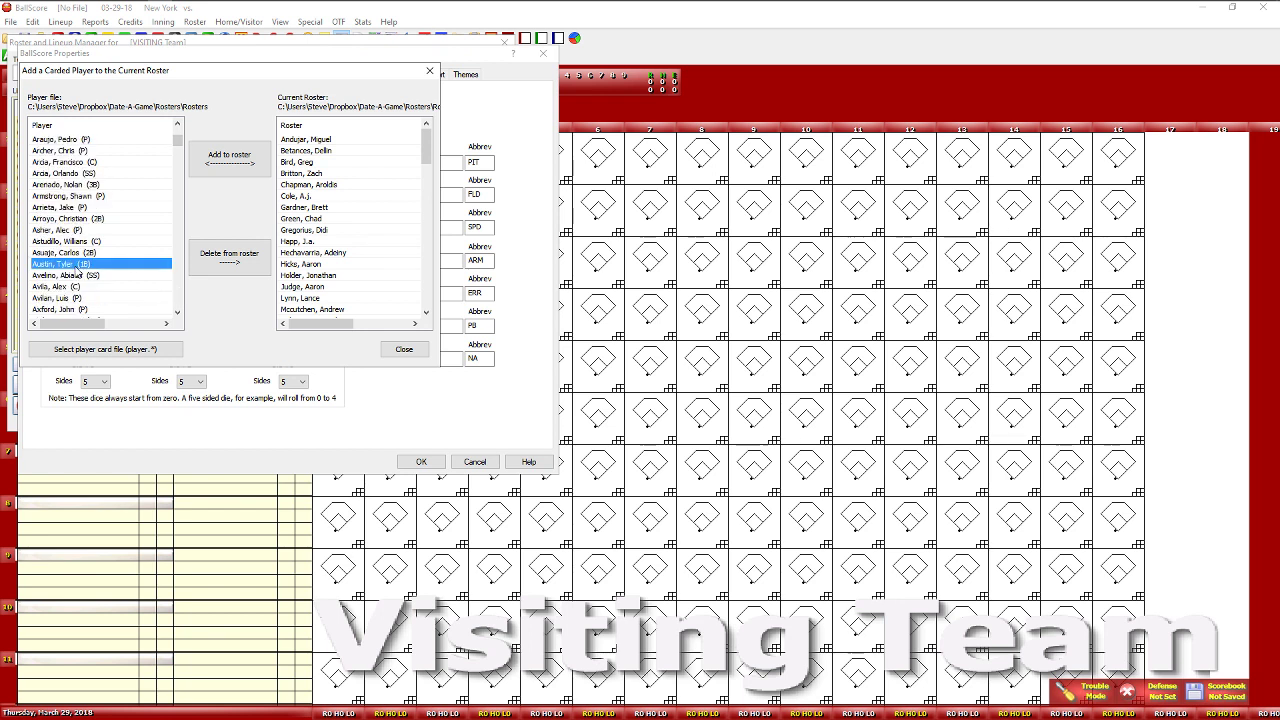
{"action": "left_click", "coordinate": [235, 160]}
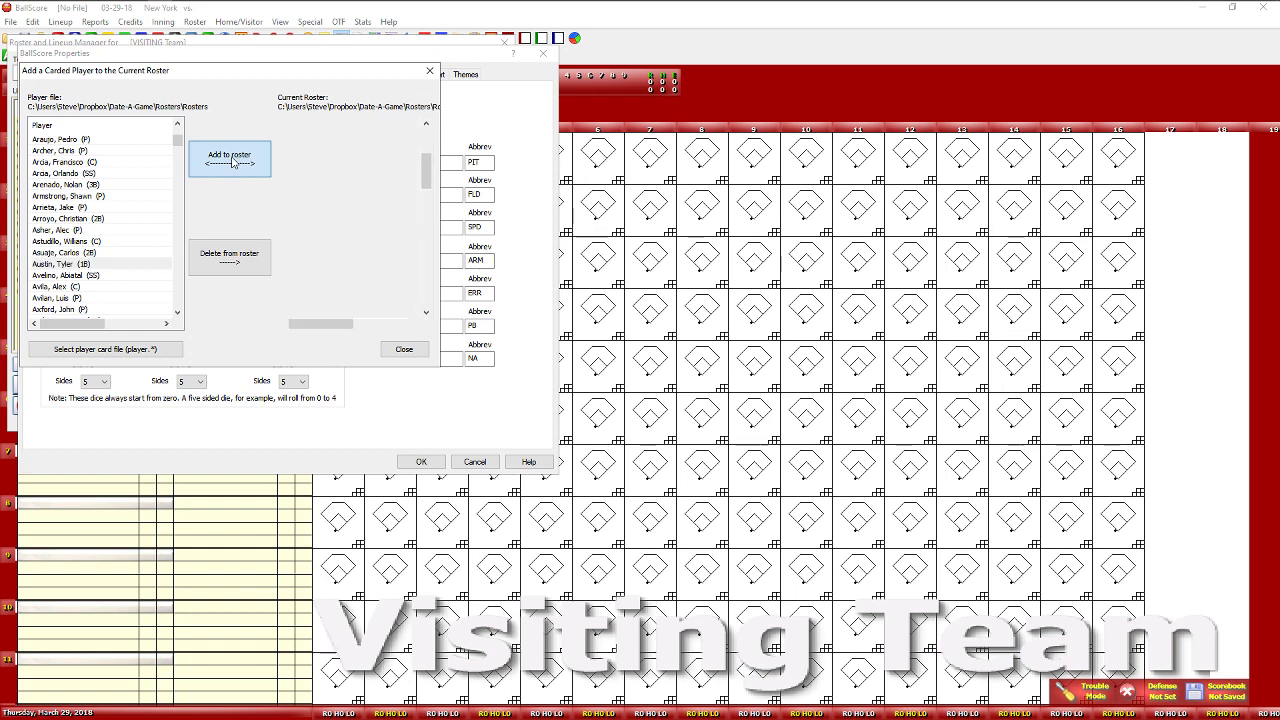
Step: Add the carded player Brandon Drury (3B) to the New York roster and finish adding players
{"action": "left_click", "coordinate": [178, 151]}
{"action": "left_click_drag", "start_coordinate": [178, 151], "coordinate": [178, 166]}
{"action": "left_click", "coordinate": [180, 211]}
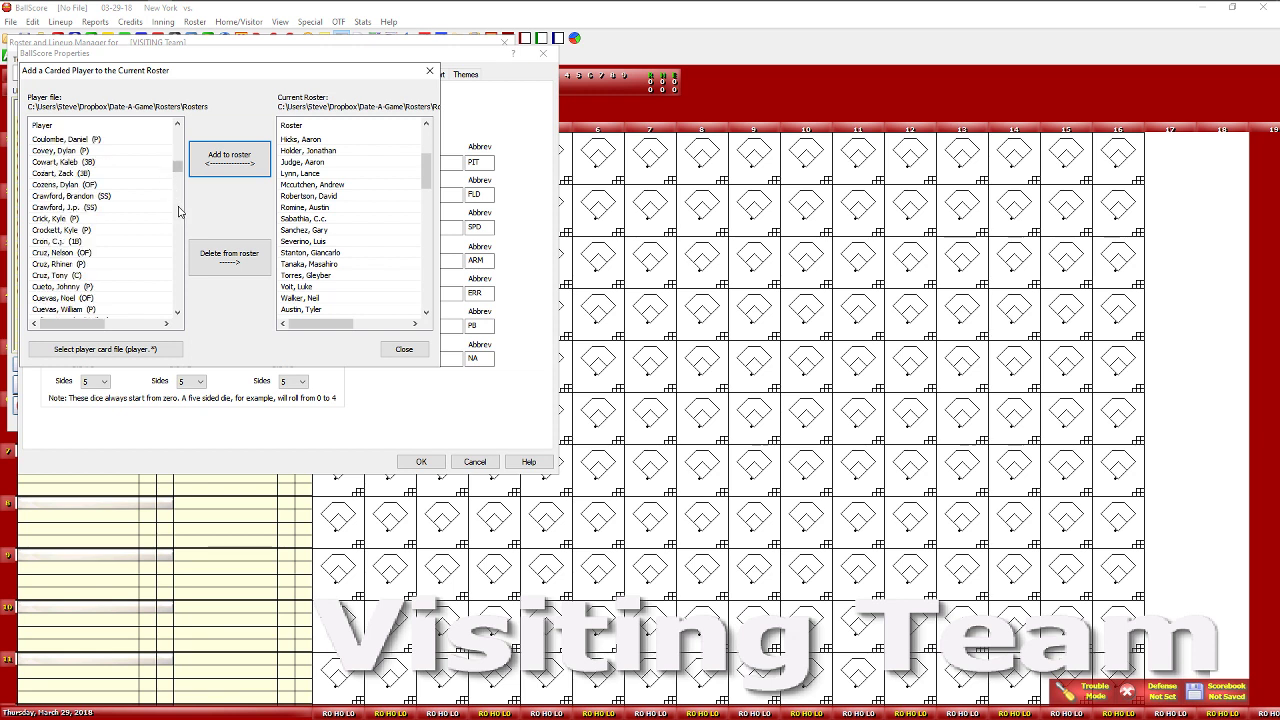
{"action": "left_click", "coordinate": [179, 211]}
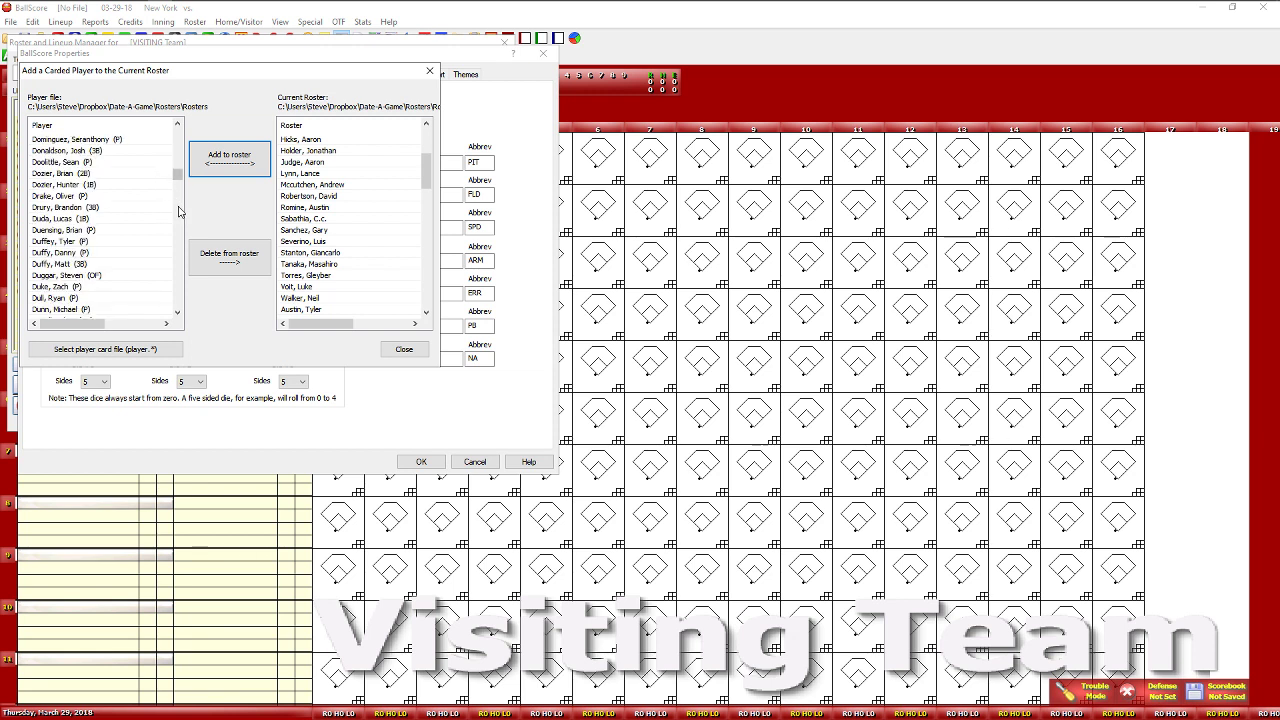
{"action": "left_click", "coordinate": [62, 207]}
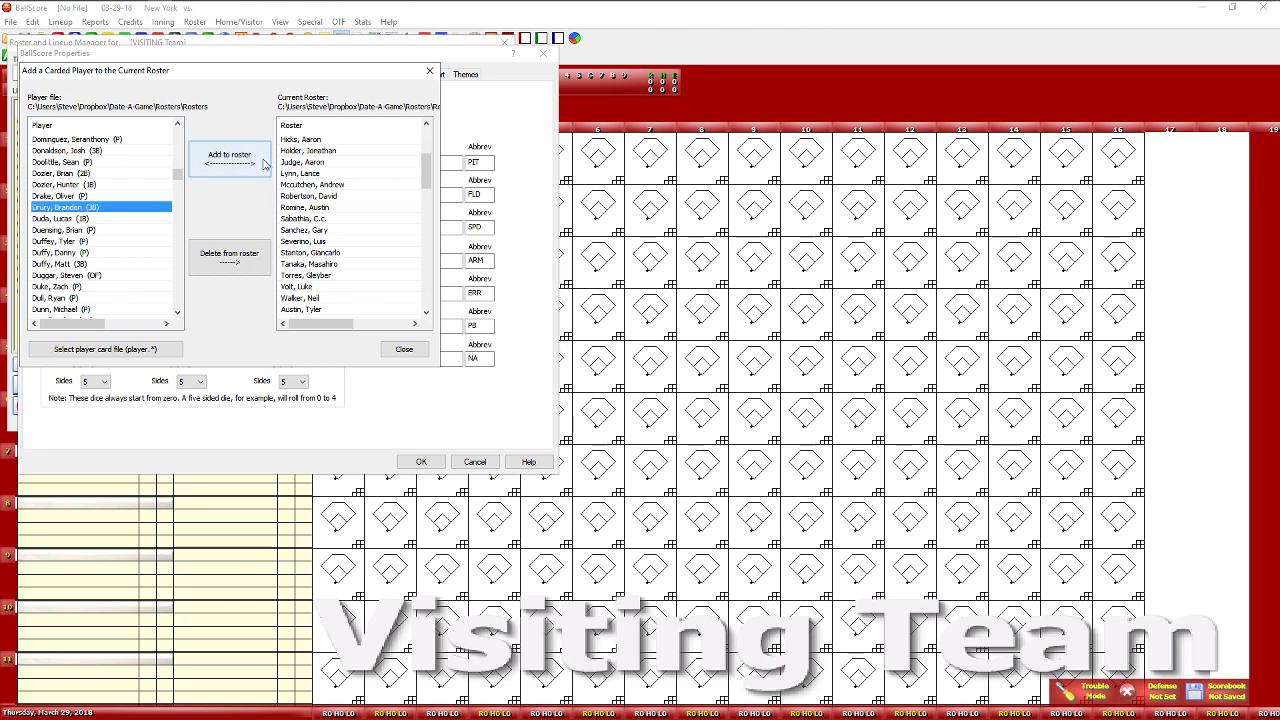
{"action": "left_click", "coordinate": [230, 160]}
{"action": "left_click", "coordinate": [397, 350]}
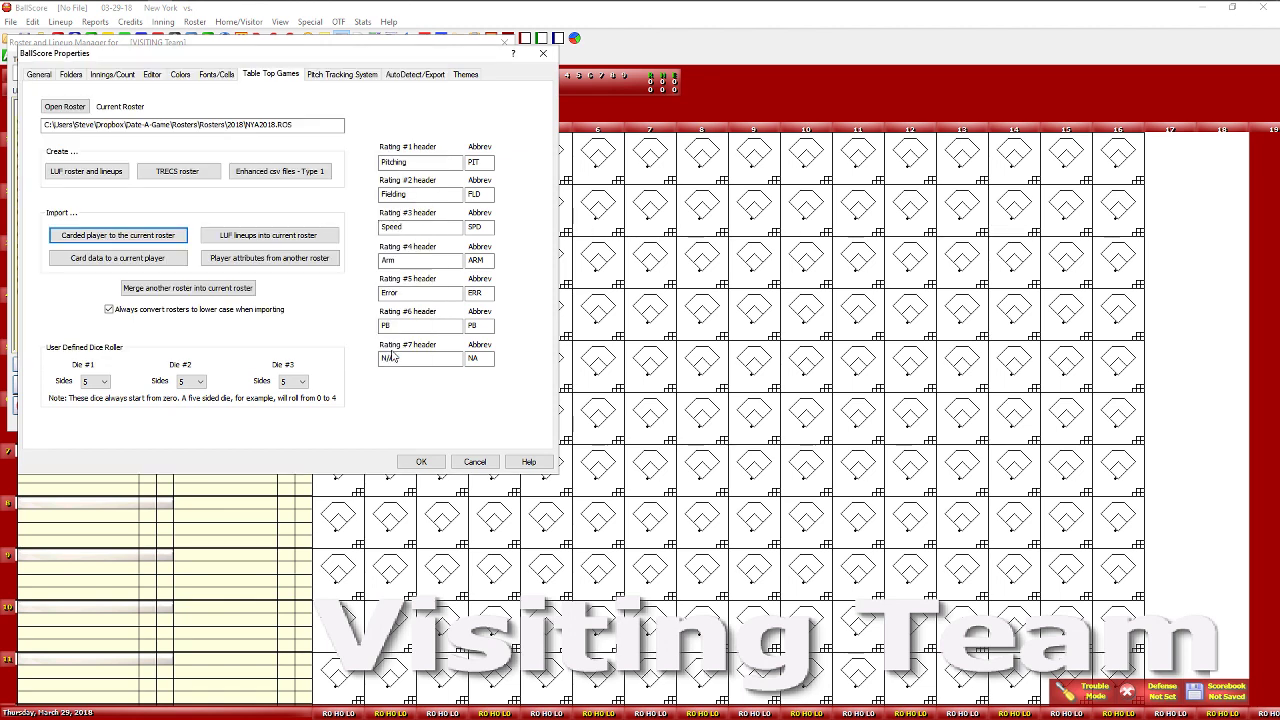
Step: Import the New York Yankees lineups from AnnTran.LUF into the current roster and accept the tabletop properties
{"action": "left_click", "coordinate": [251, 240]}
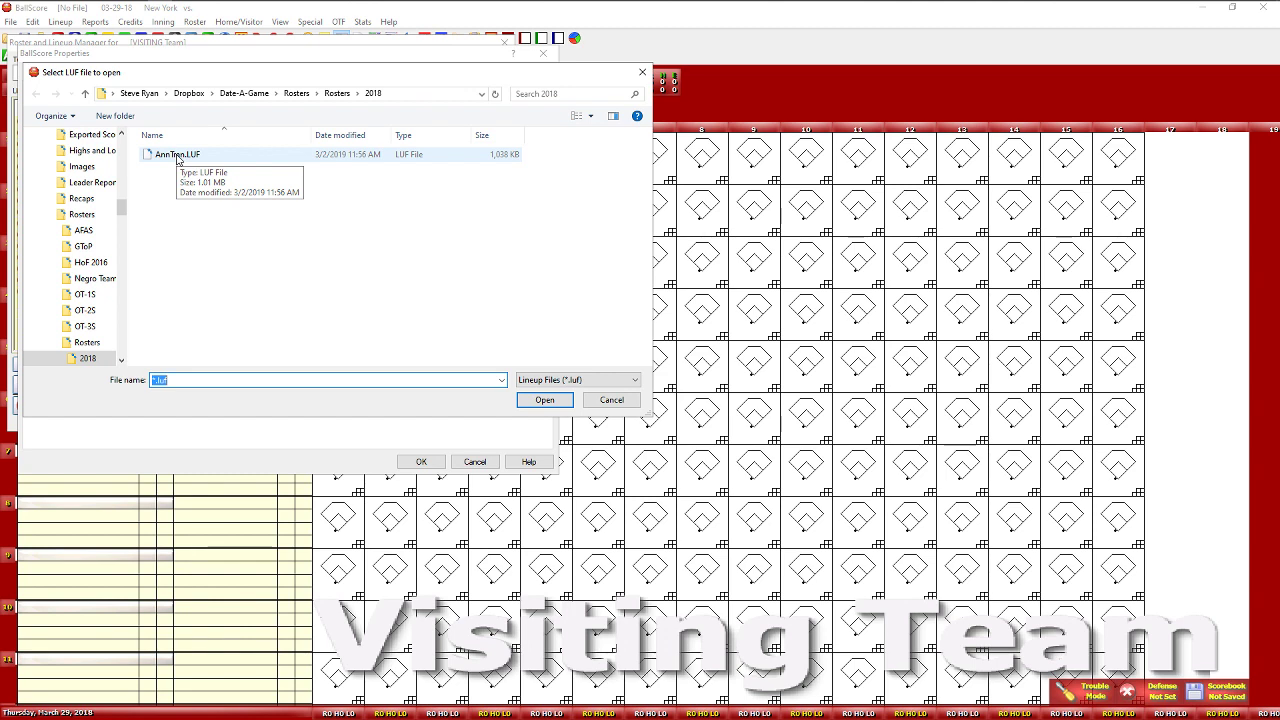
{"action": "double_click", "coordinate": [177, 157]}
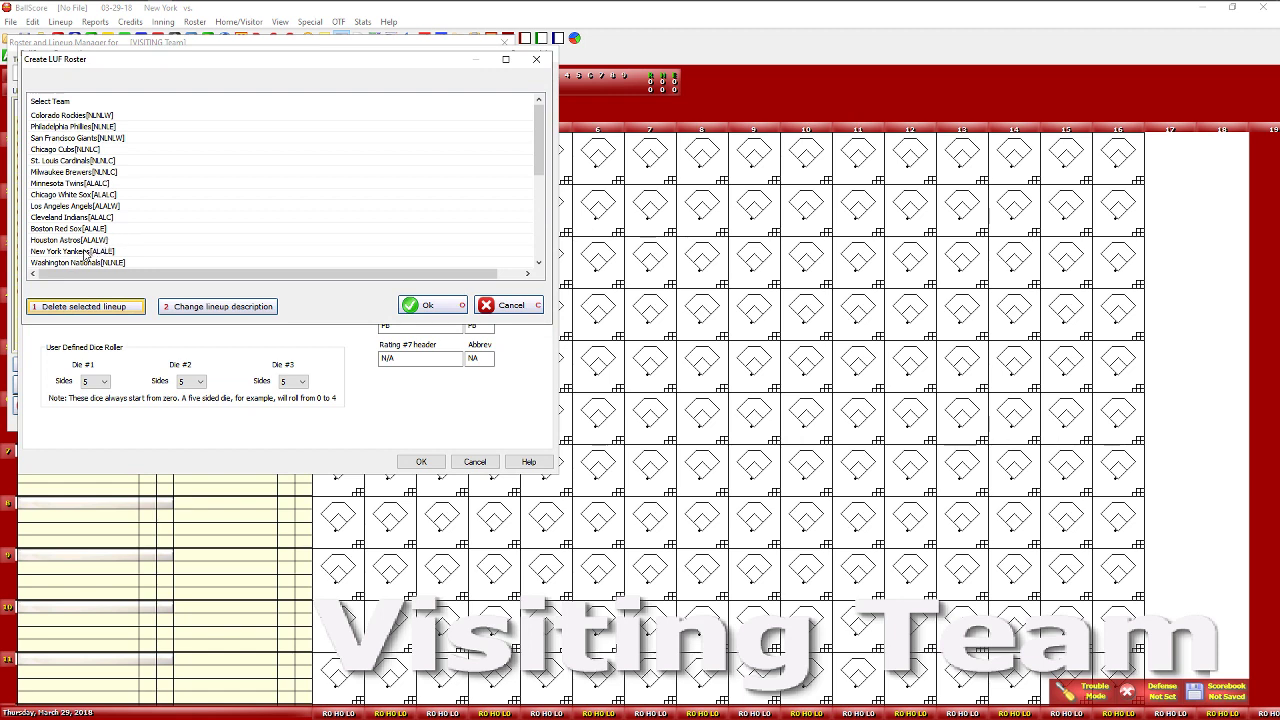
{"action": "left_click", "coordinate": [85, 254]}
{"action": "left_click", "coordinate": [427, 307]}
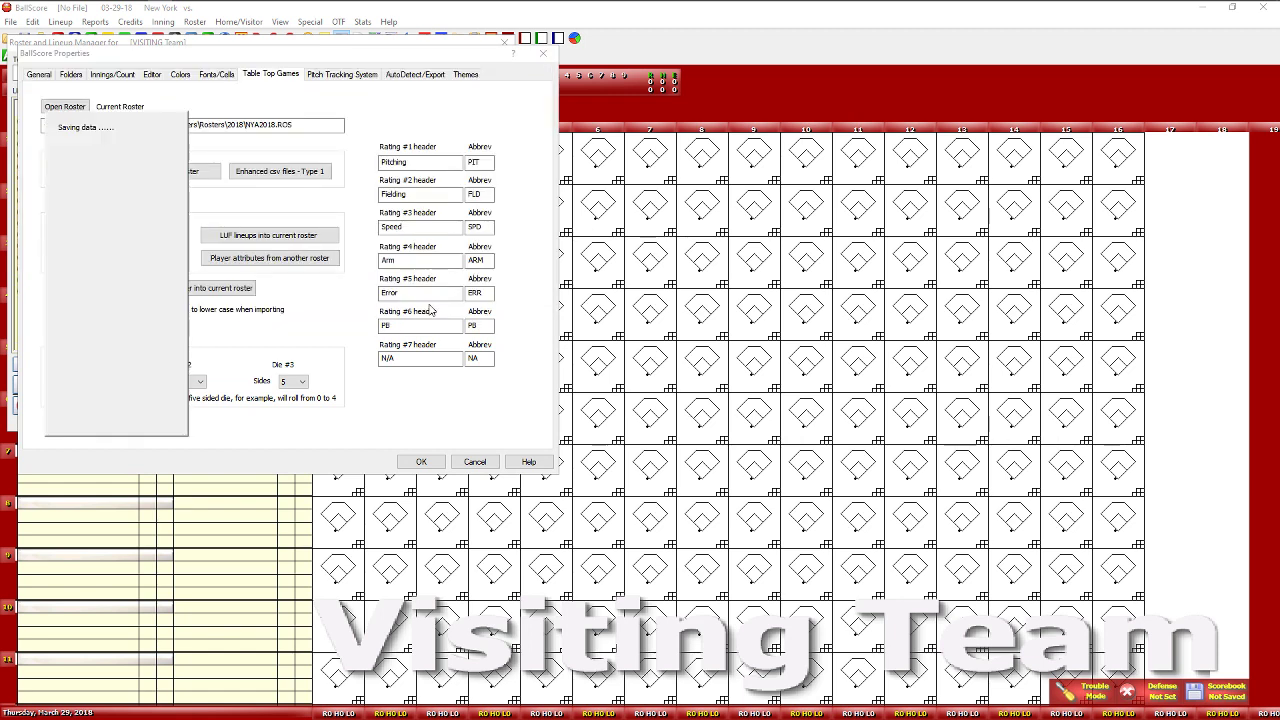
{"action": "left_click", "coordinate": [421, 462]}
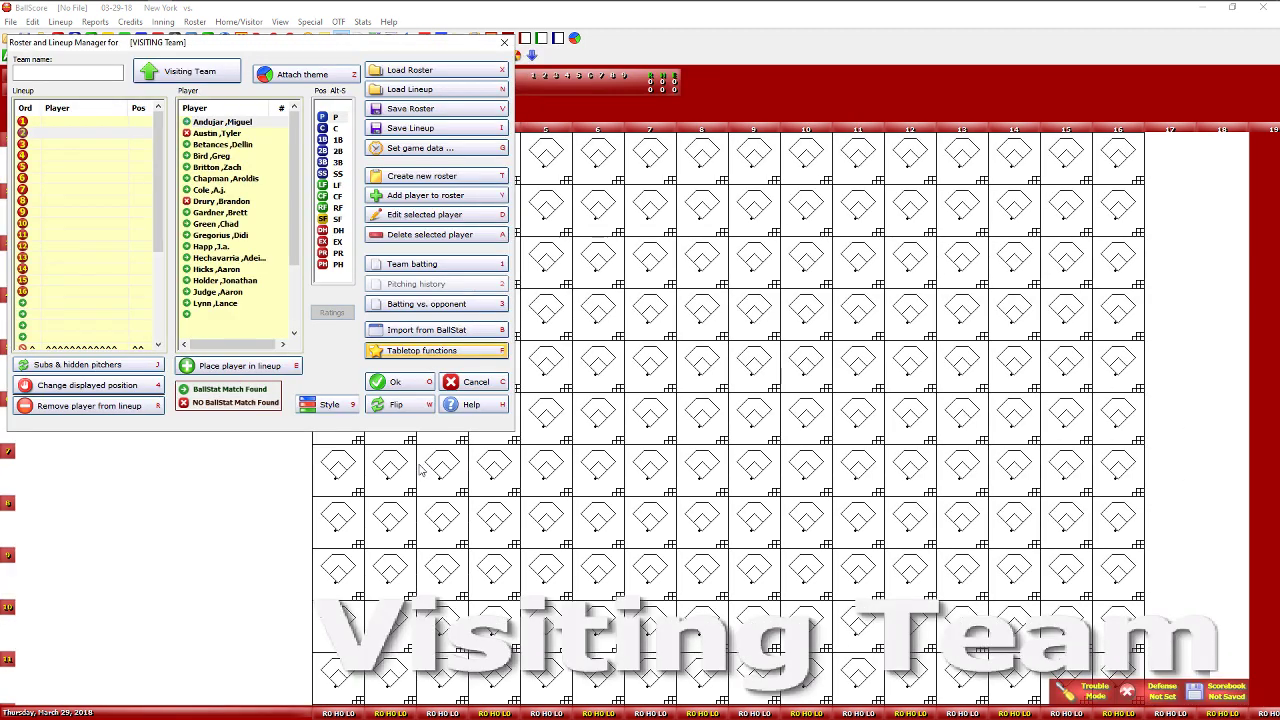
Step: Load the 3/29/2018 lineup with starter Severino for the visiting team
{"action": "left_click", "coordinate": [404, 94]}
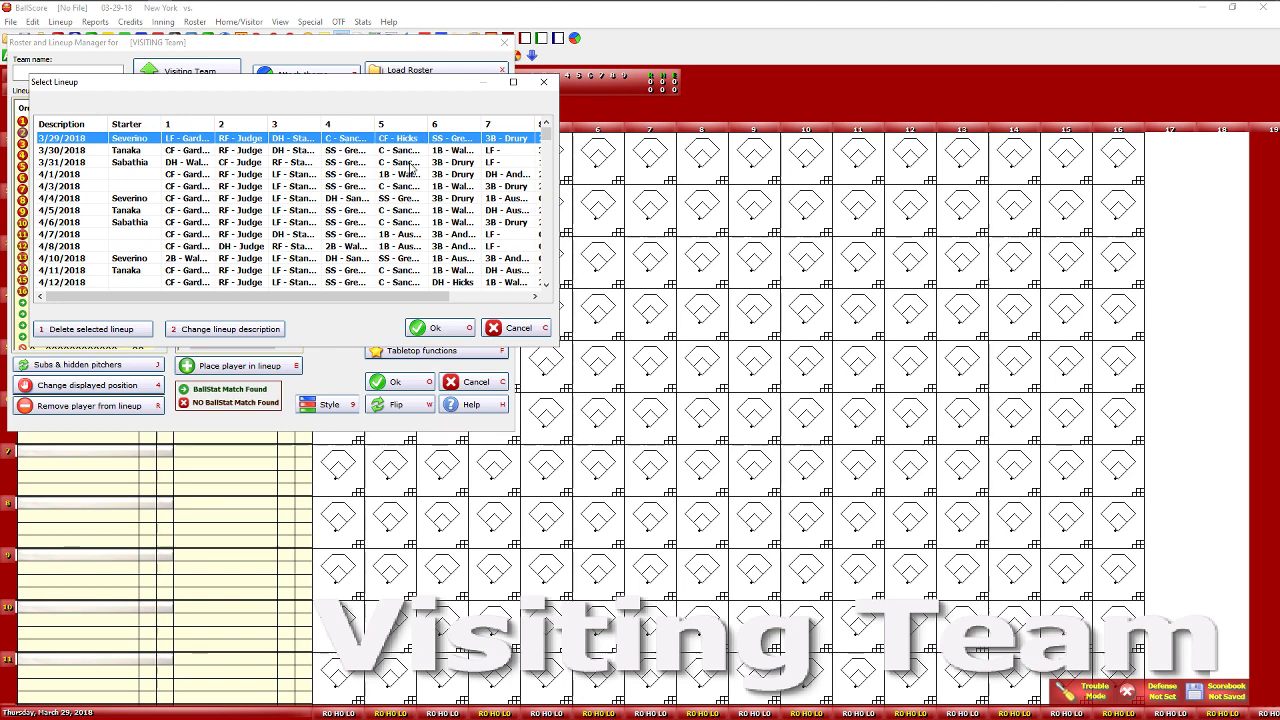
{"action": "left_click", "coordinate": [490, 297]}
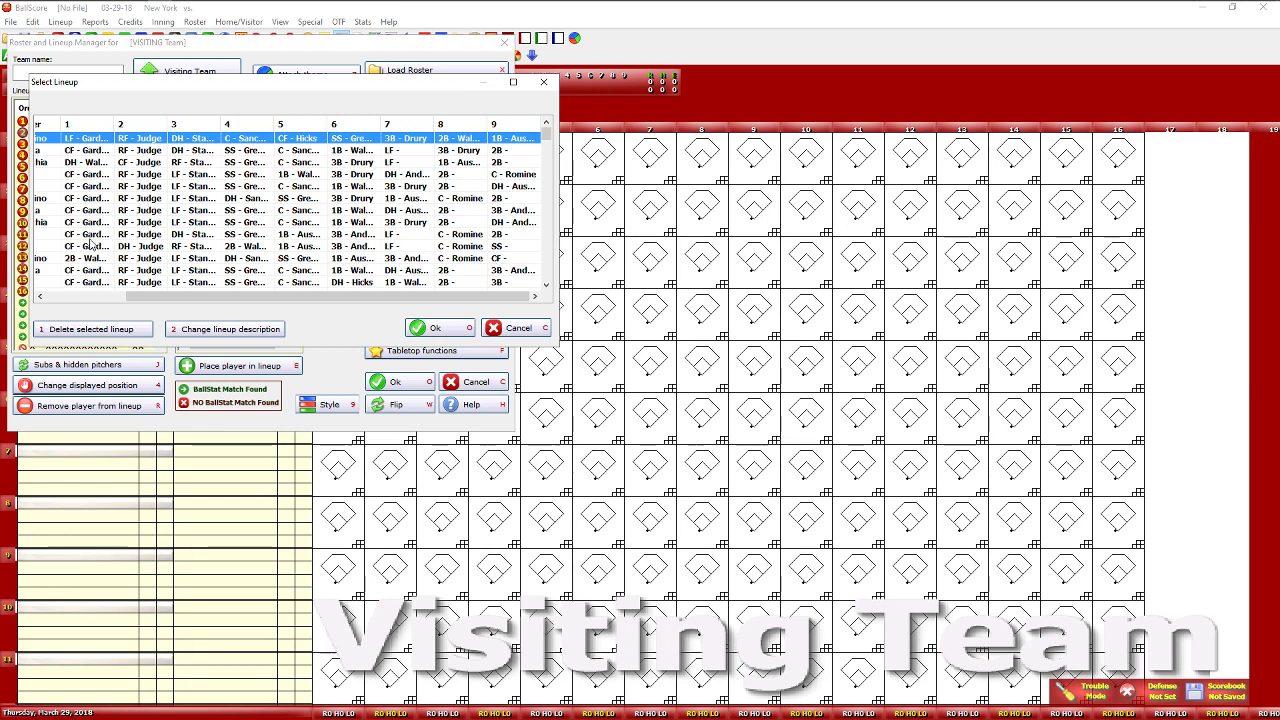
{"action": "left_click", "coordinate": [450, 331]}
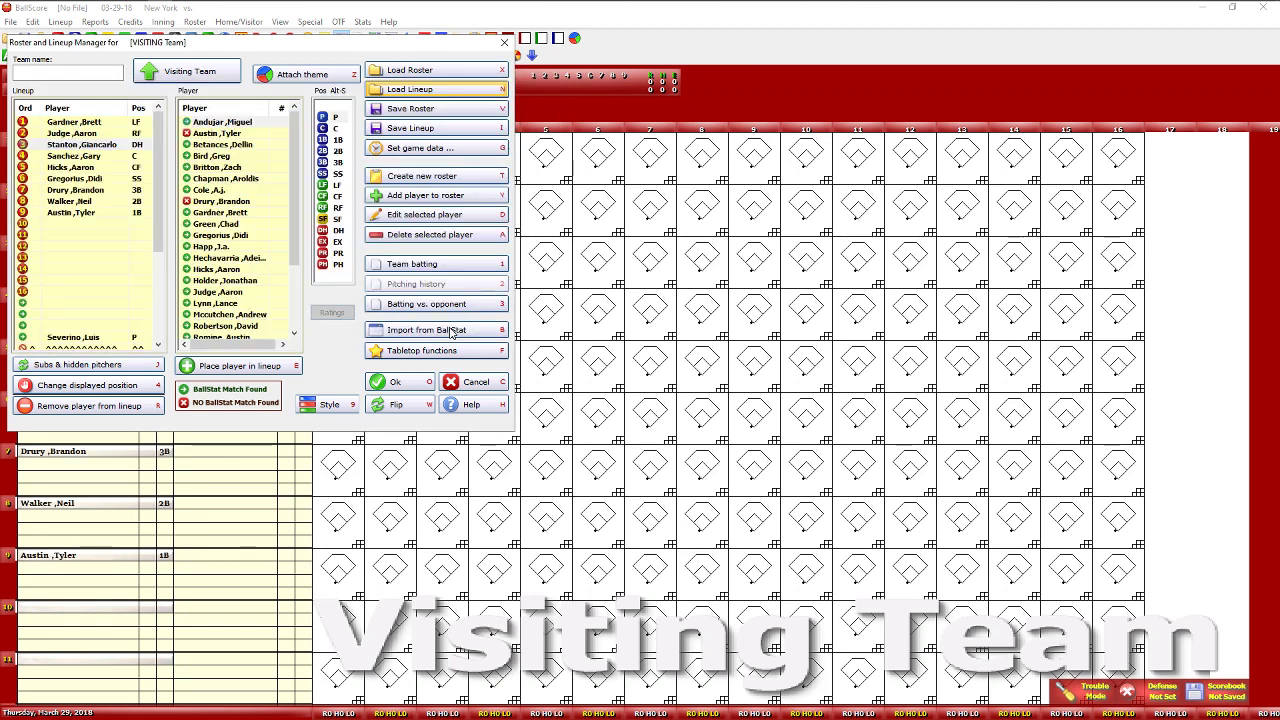
Step: Name the visiting team 2018 New York Yankees and accept its roster and lineup
{"action": "left_click", "coordinate": [415, 108]}
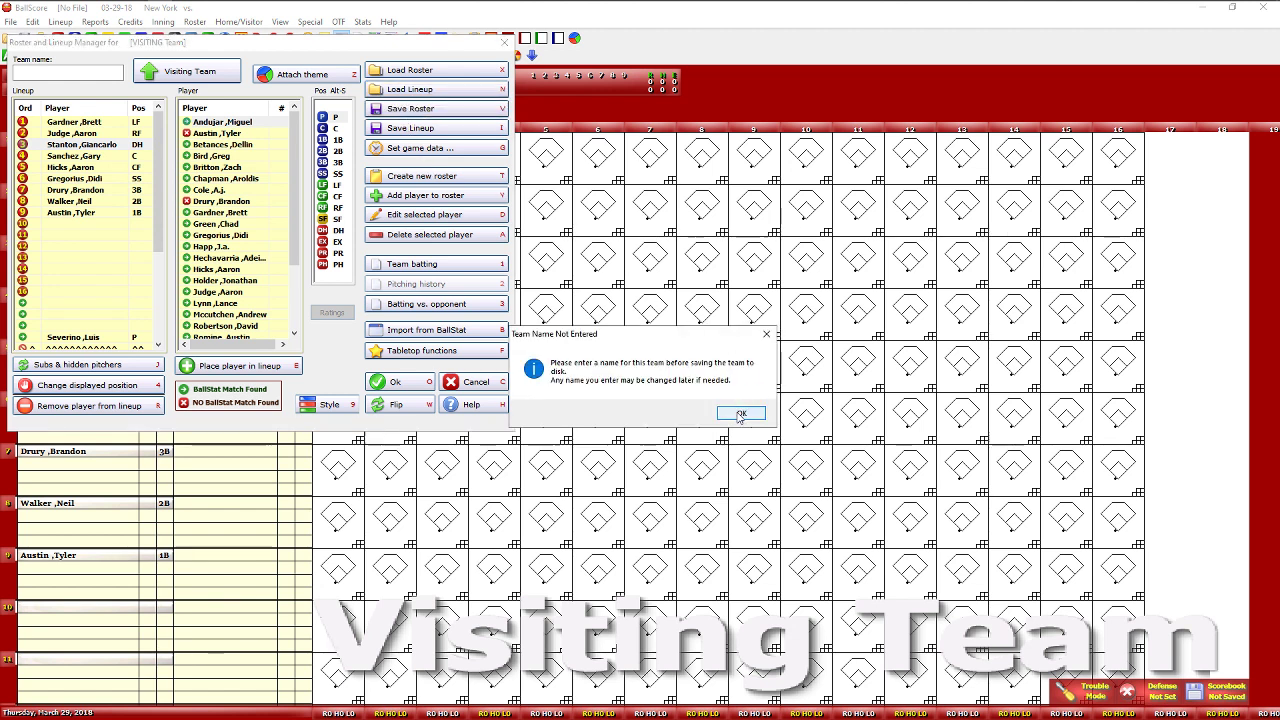
{"action": "left_click", "coordinate": [742, 414]}
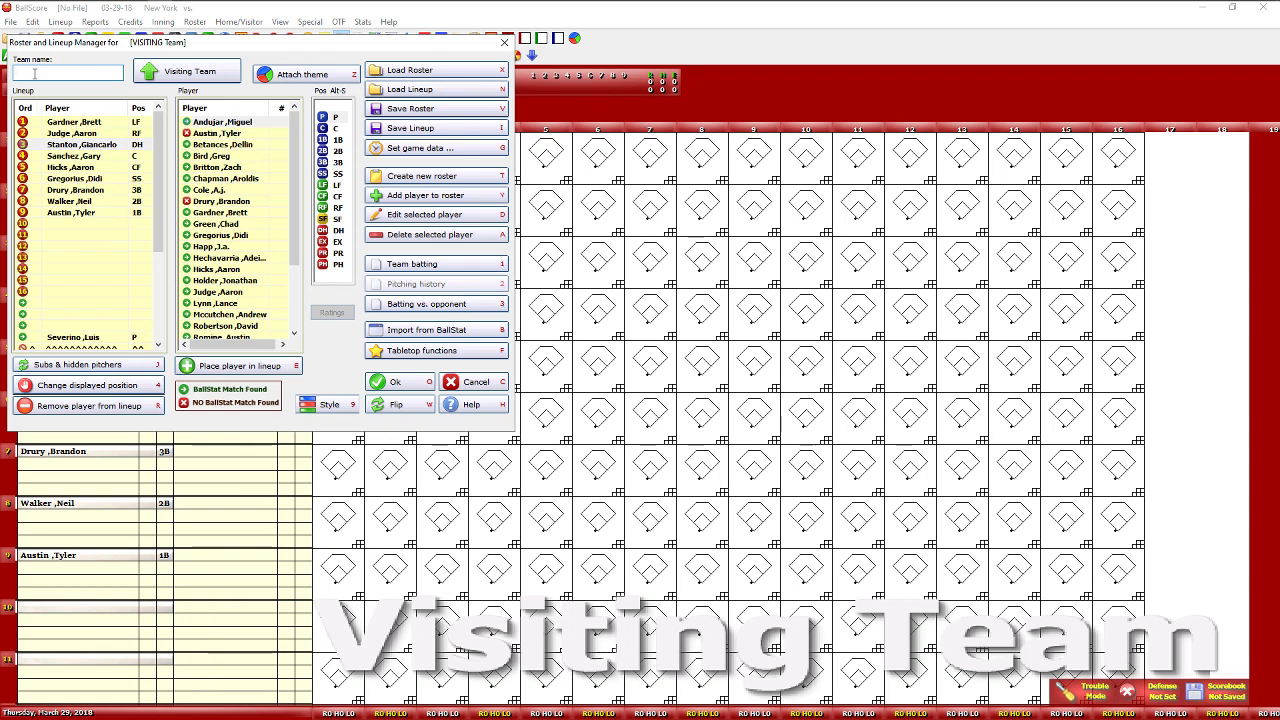
{"action": "type", "text": "2018 New York Yankees"}
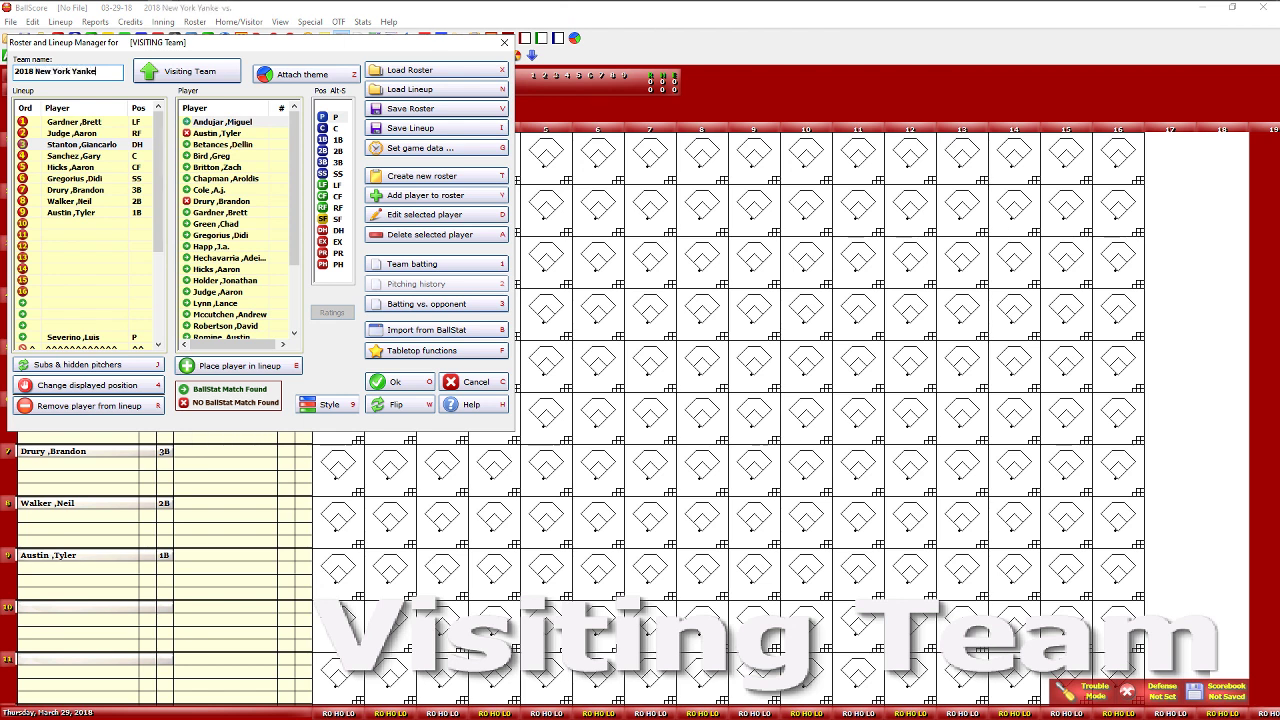
{"action": "left_click", "coordinate": [395, 388]}
{"action": "left_click", "coordinate": [488, 332]}
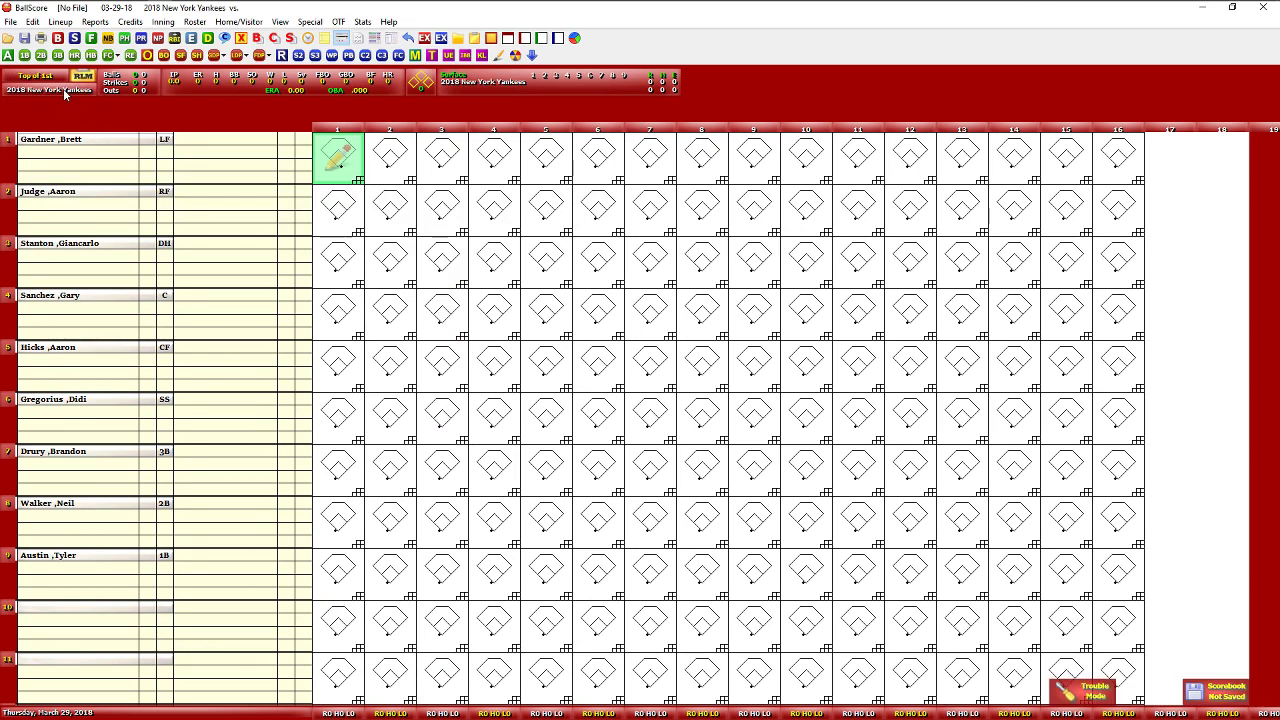
Step: Switch to the home team and create a TRECS roster for Toronto from TRecs.t18
{"action": "left_click", "coordinate": [533, 56]}
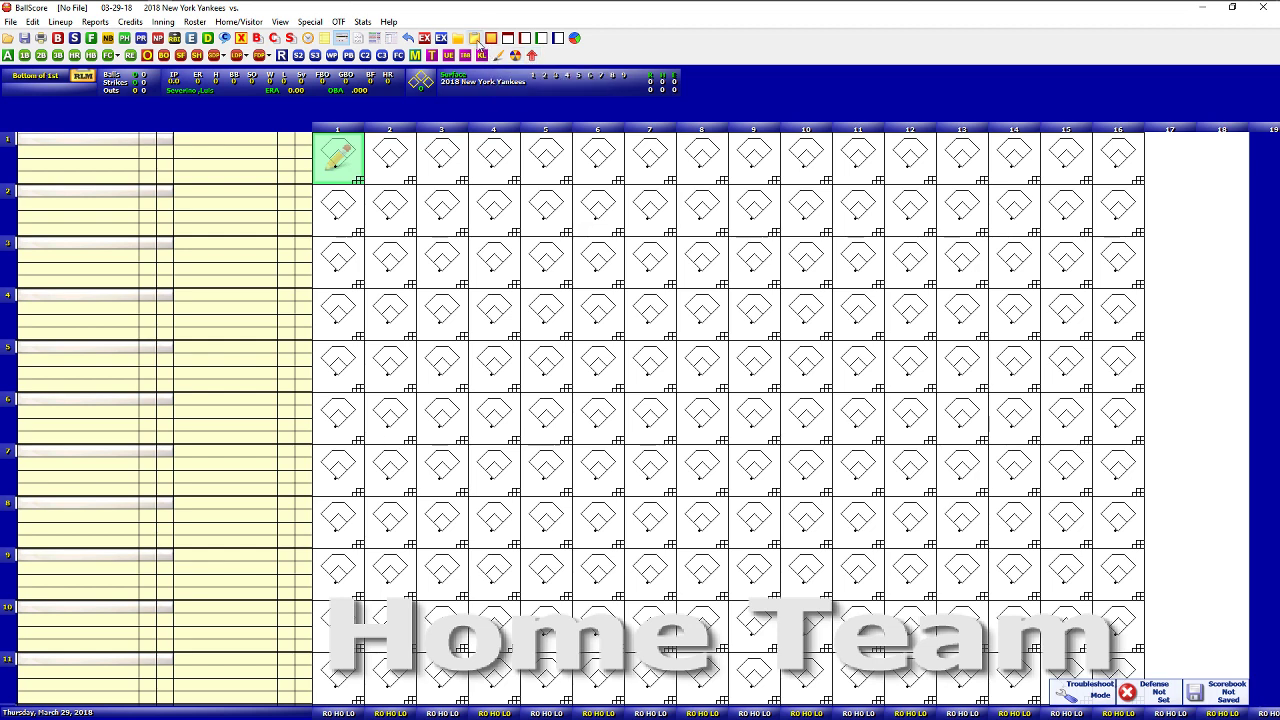
{"action": "left_click", "coordinate": [475, 38]}
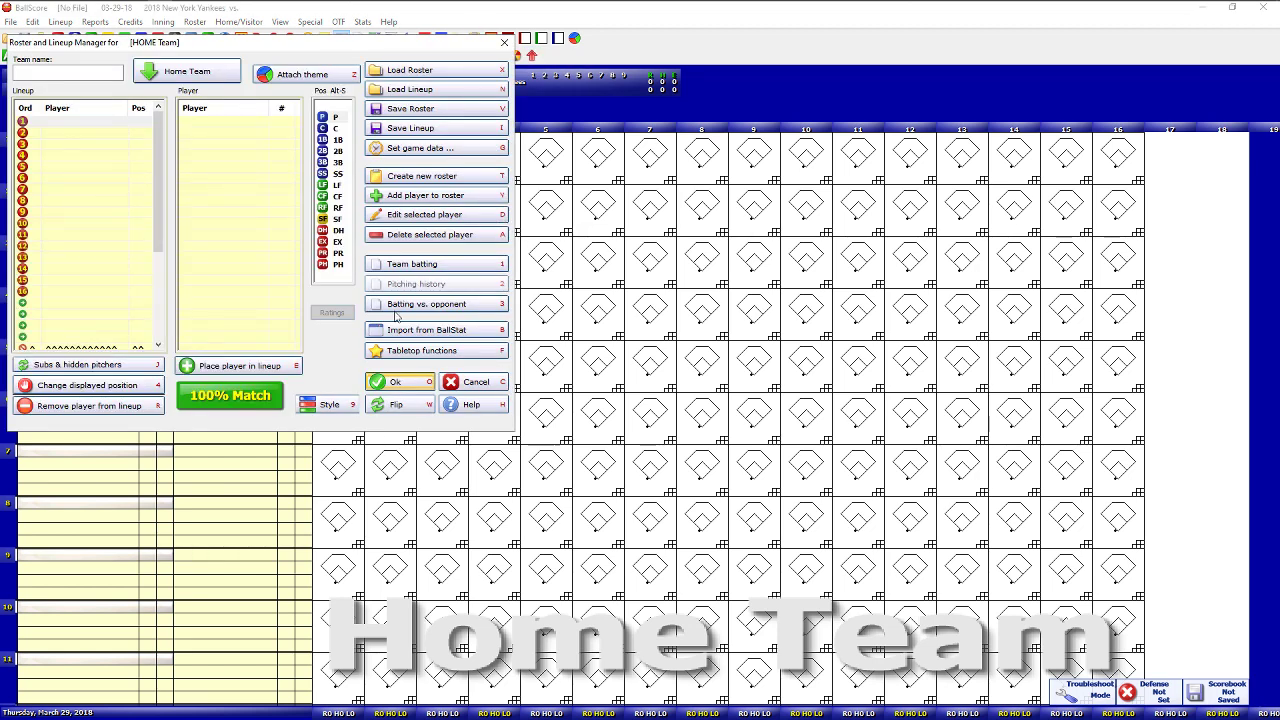
{"action": "left_click", "coordinate": [404, 351]}
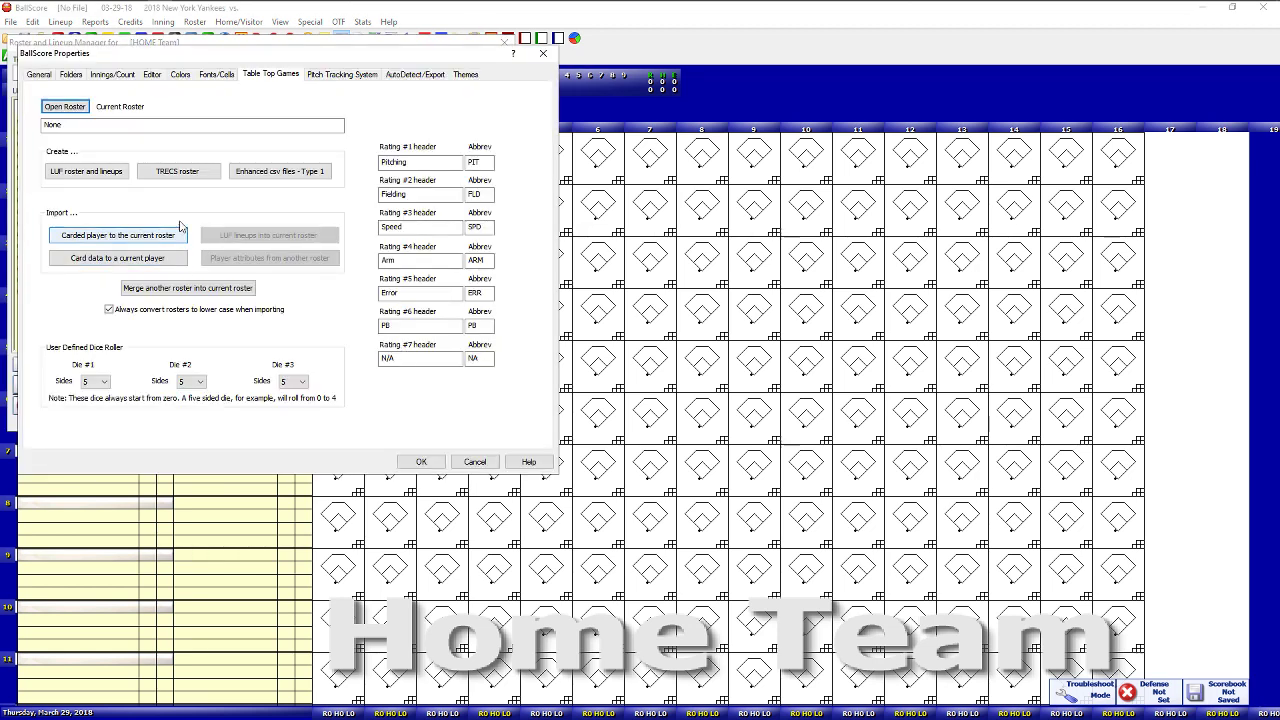
{"action": "left_click", "coordinate": [176, 172]}
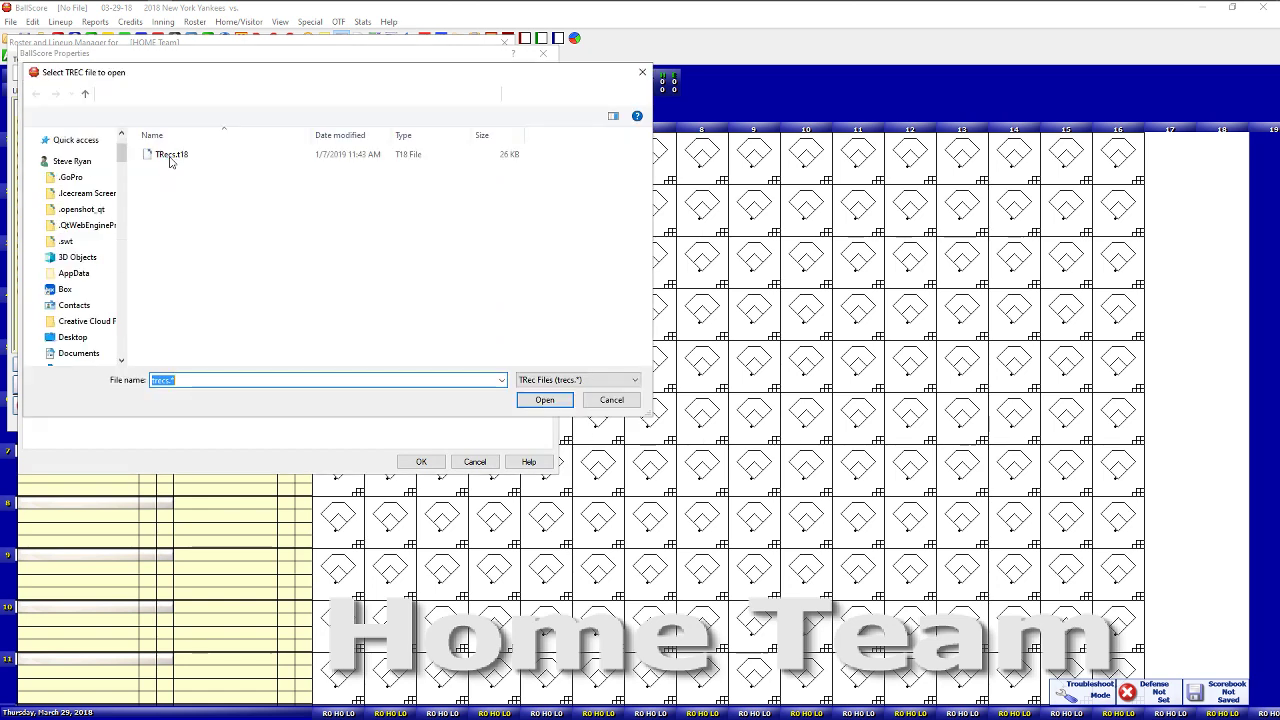
{"action": "key", "text": "Escape"}
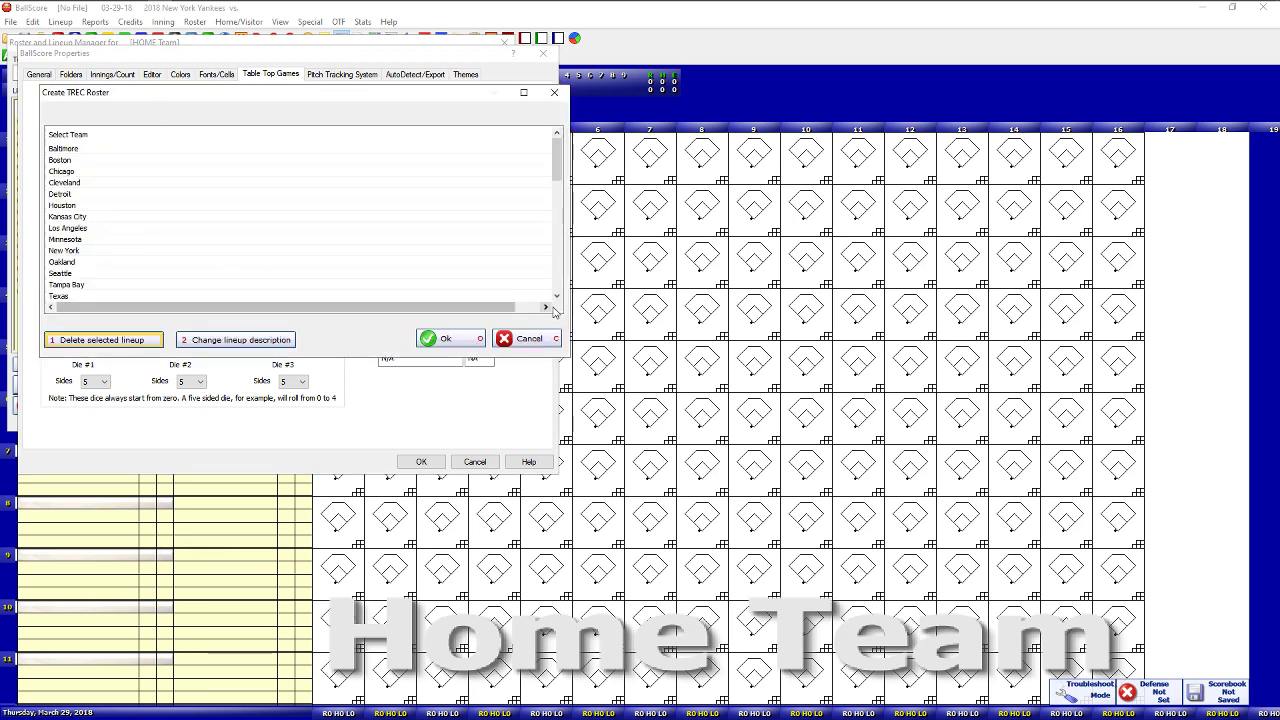
{"action": "left_click", "coordinate": [556, 296]}
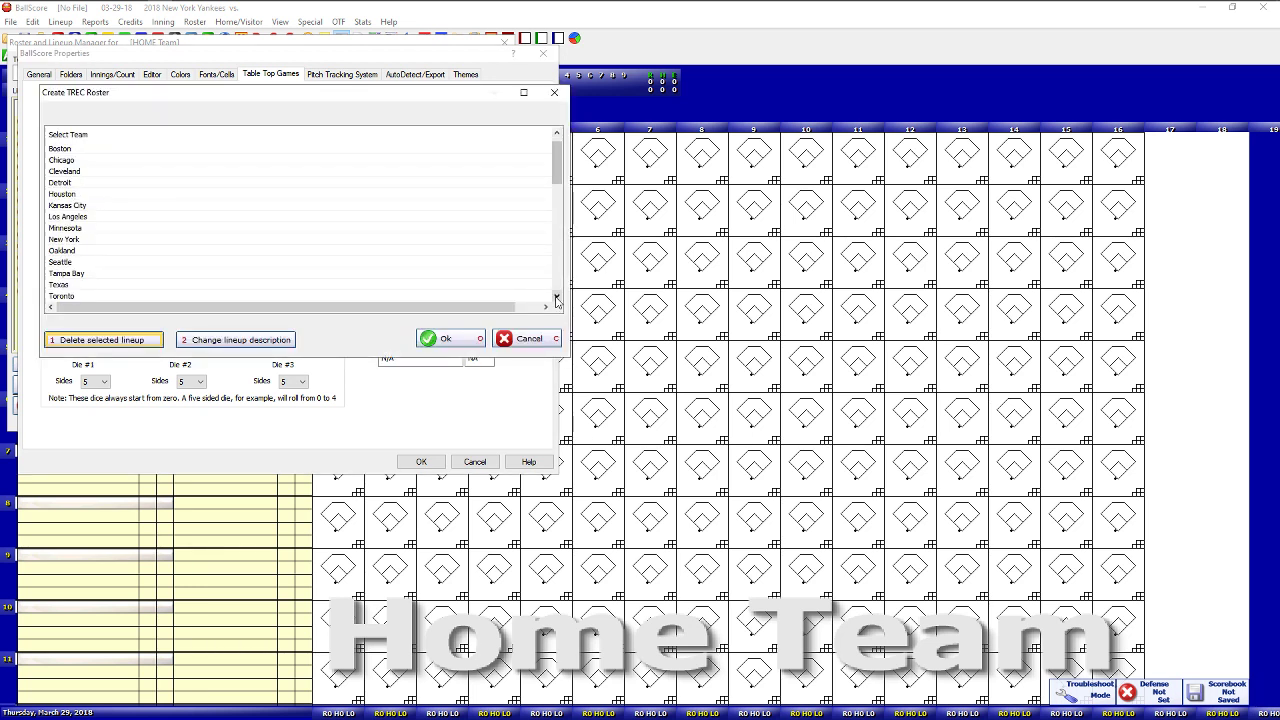
{"action": "left_click", "coordinate": [62, 296]}
{"action": "left_click", "coordinate": [470, 340]}
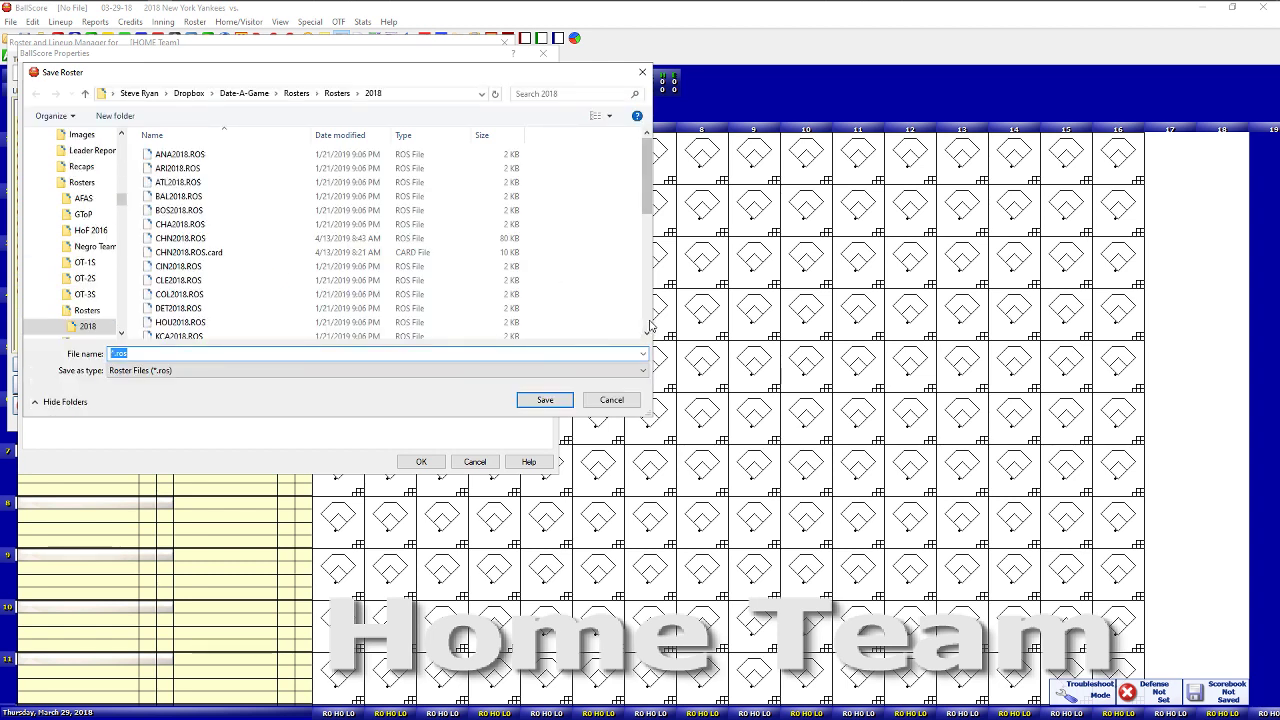
Step: Save the Toronto roster as TOR2018.ROS, replacing the existing file
{"action": "scroll", "coordinate": [650, 325], "scroll_direction": "down", "scroll_amount": 6}
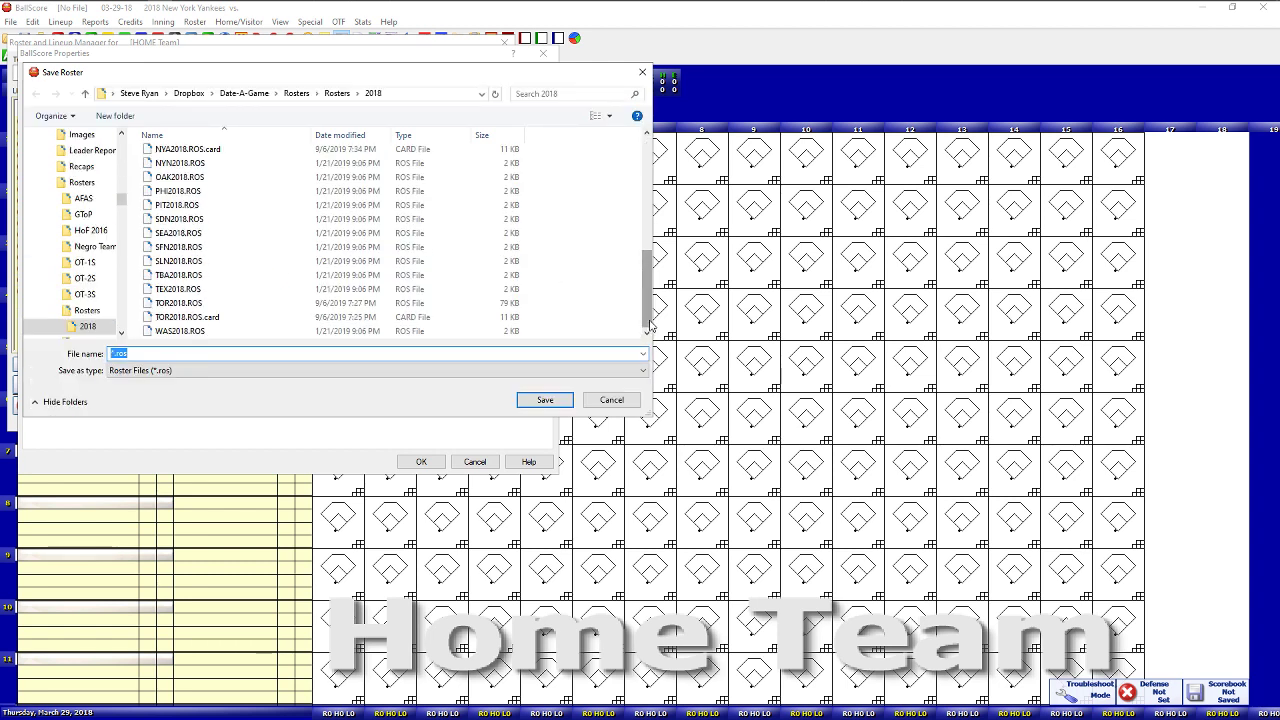
{"action": "left_click", "coordinate": [205, 305]}
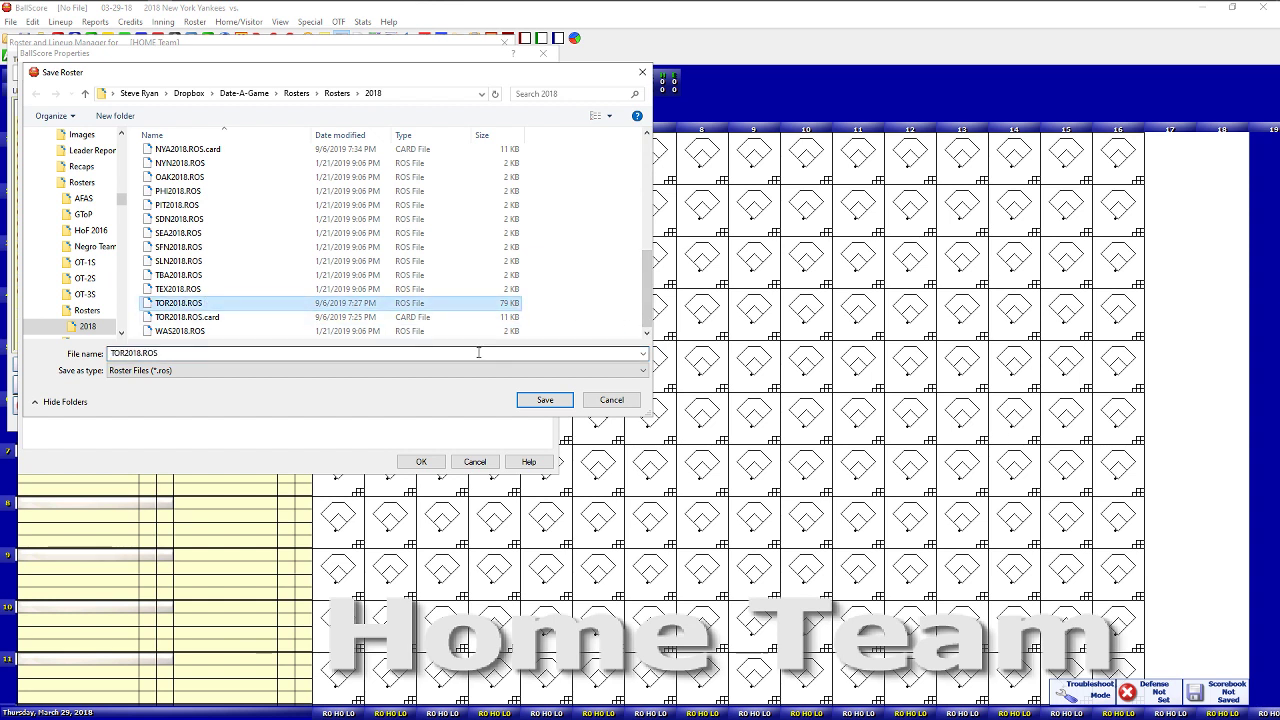
{"action": "left_click", "coordinate": [540, 400]}
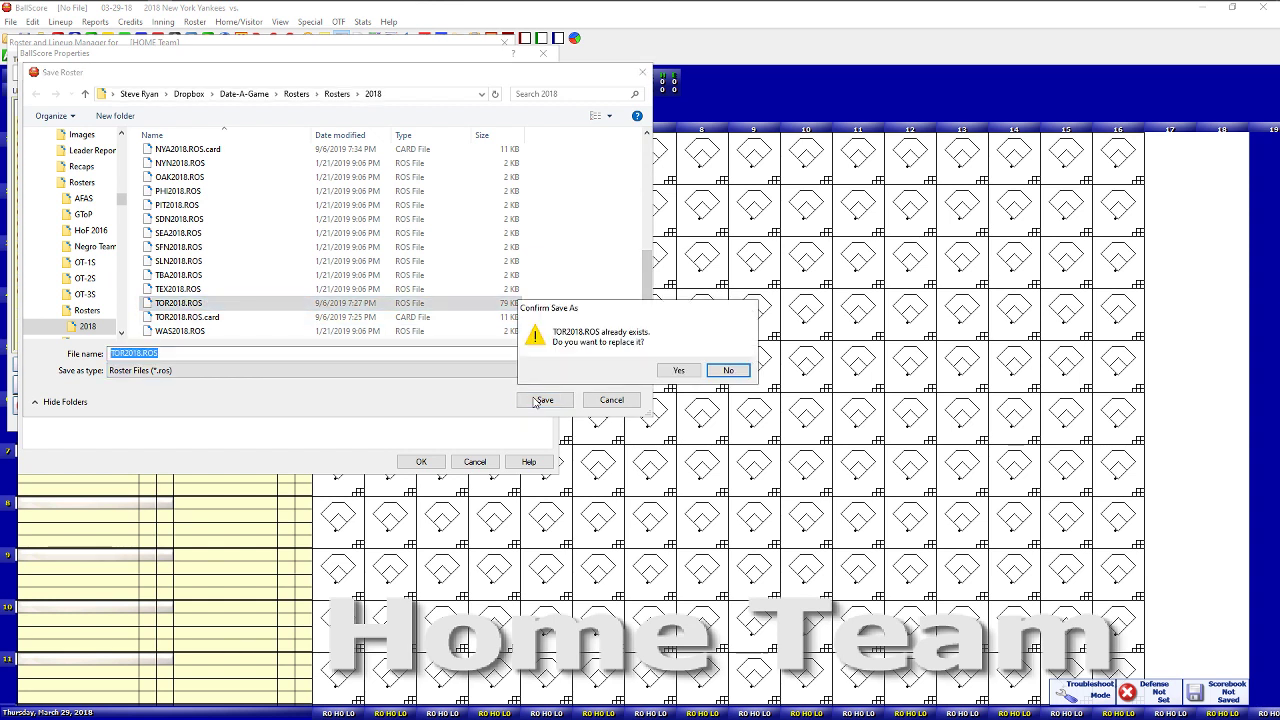
{"action": "left_click", "coordinate": [677, 370]}
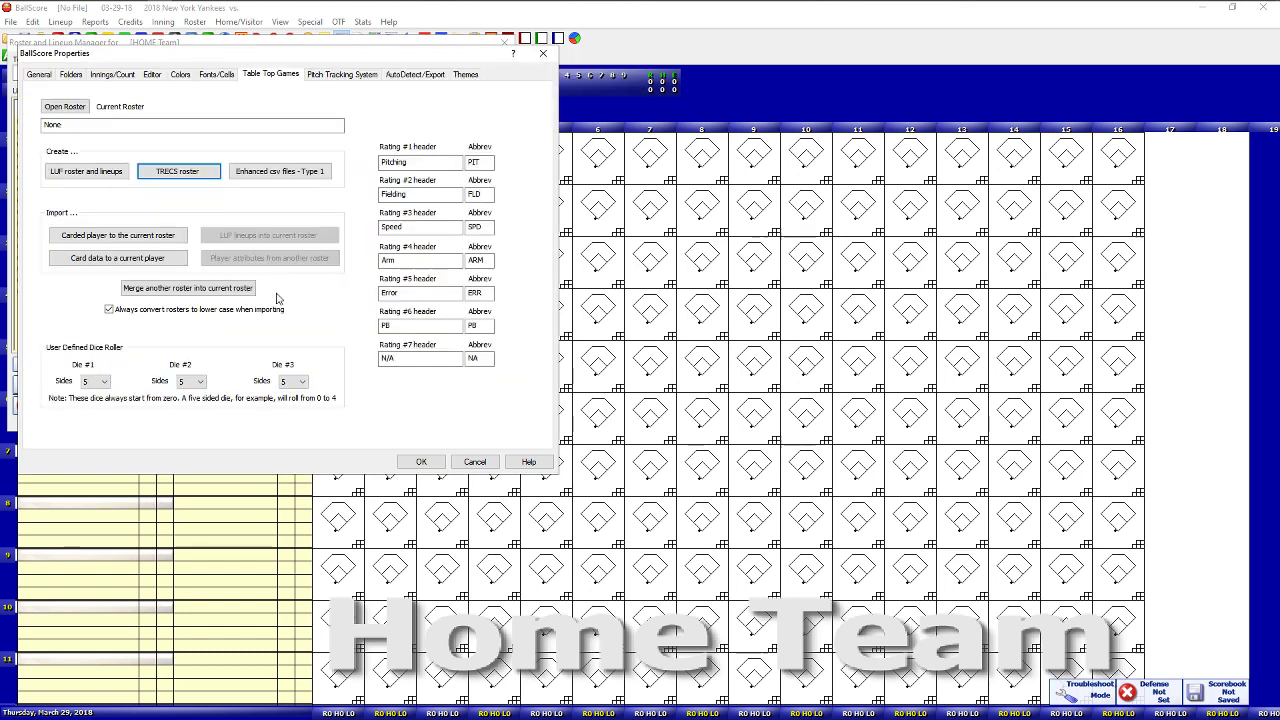
Step: Load the Players.dat card file and add the carded player Josh Donaldson (3B) to the Toronto roster
{"action": "left_click", "coordinate": [110, 241]}
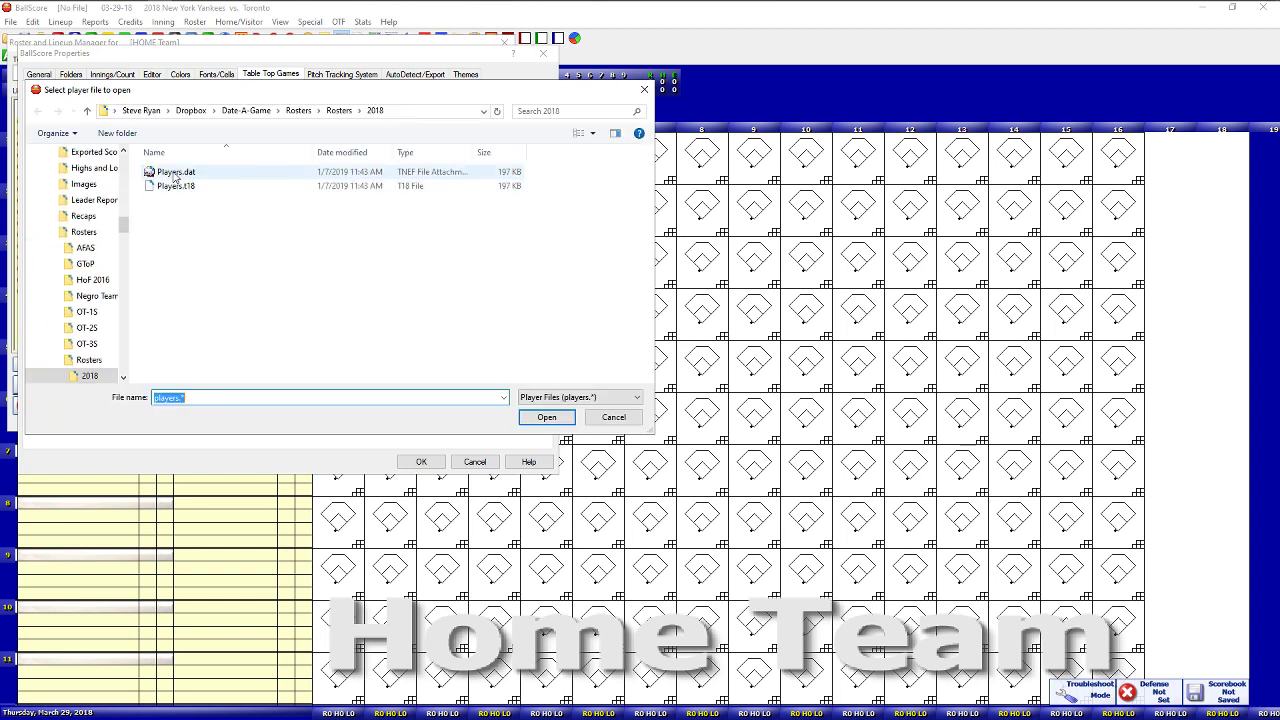
{"action": "double_click", "coordinate": [175, 172]}
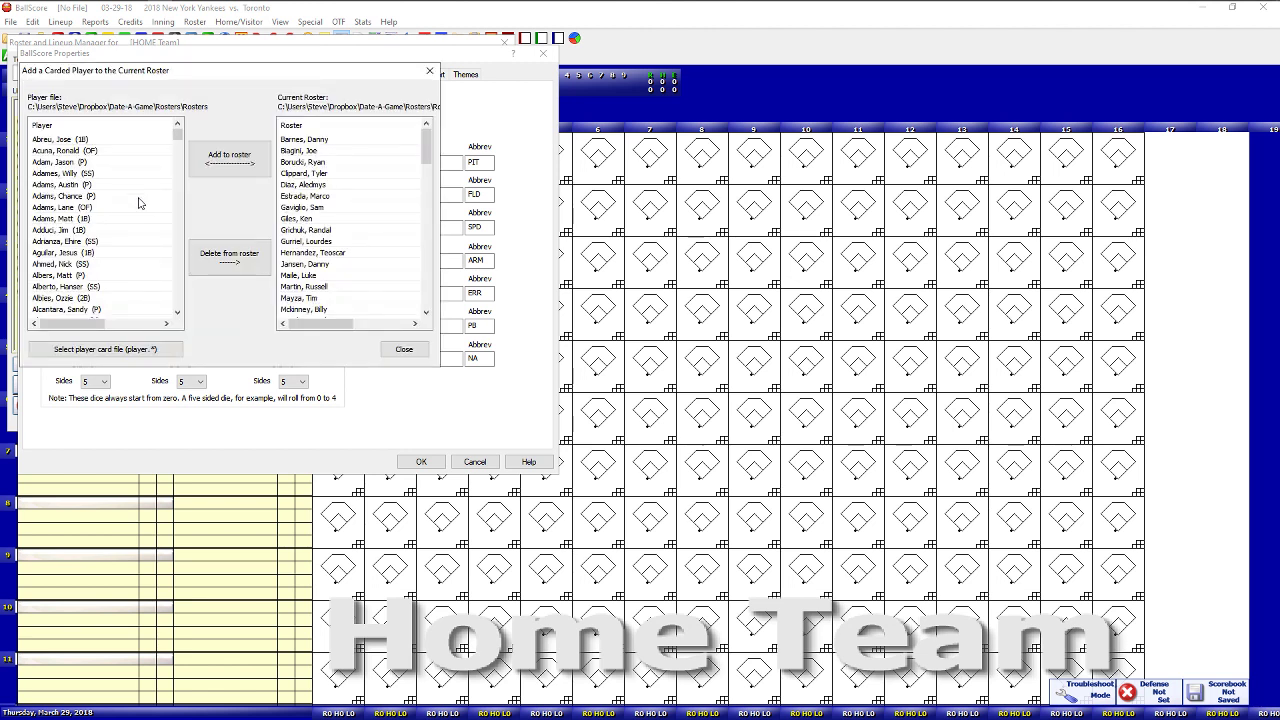
{"action": "left_click_drag", "start_coordinate": [177, 134], "coordinate": [174, 172]}
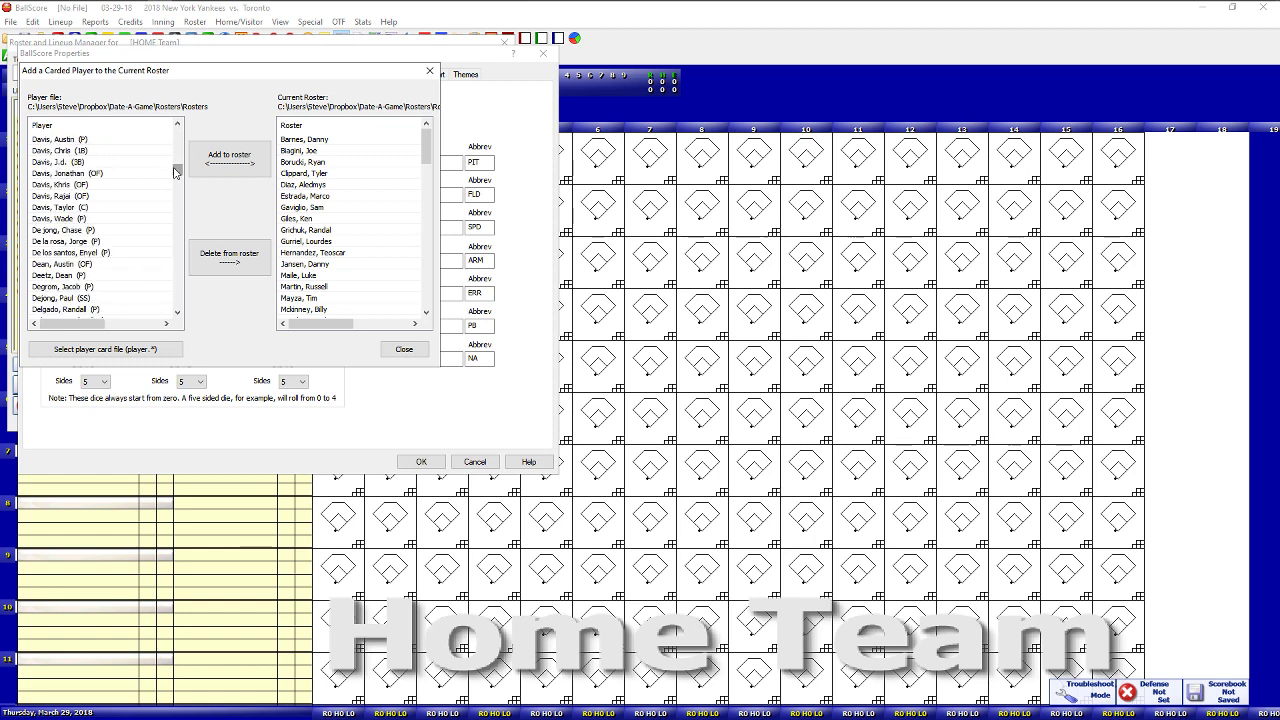
{"action": "left_click", "coordinate": [177, 211]}
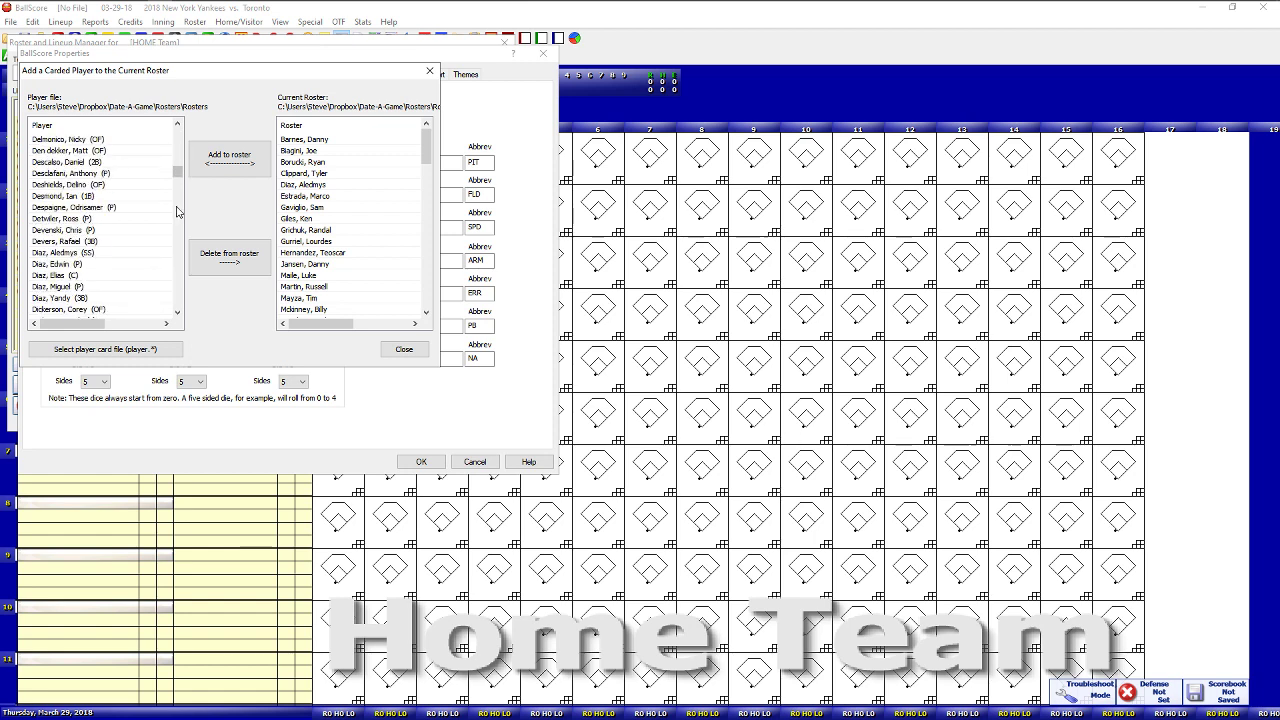
{"action": "left_click", "coordinate": [177, 211]}
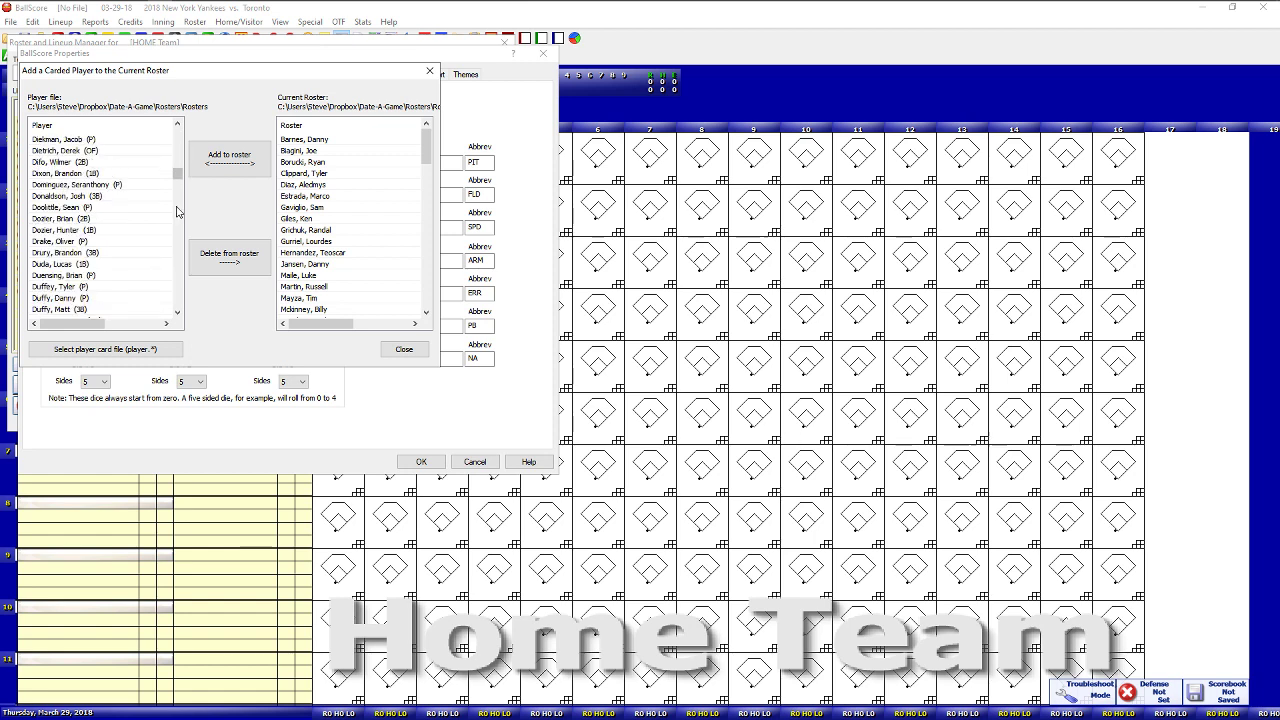
{"action": "left_click", "coordinate": [86, 197]}
{"action": "left_click", "coordinate": [240, 158]}
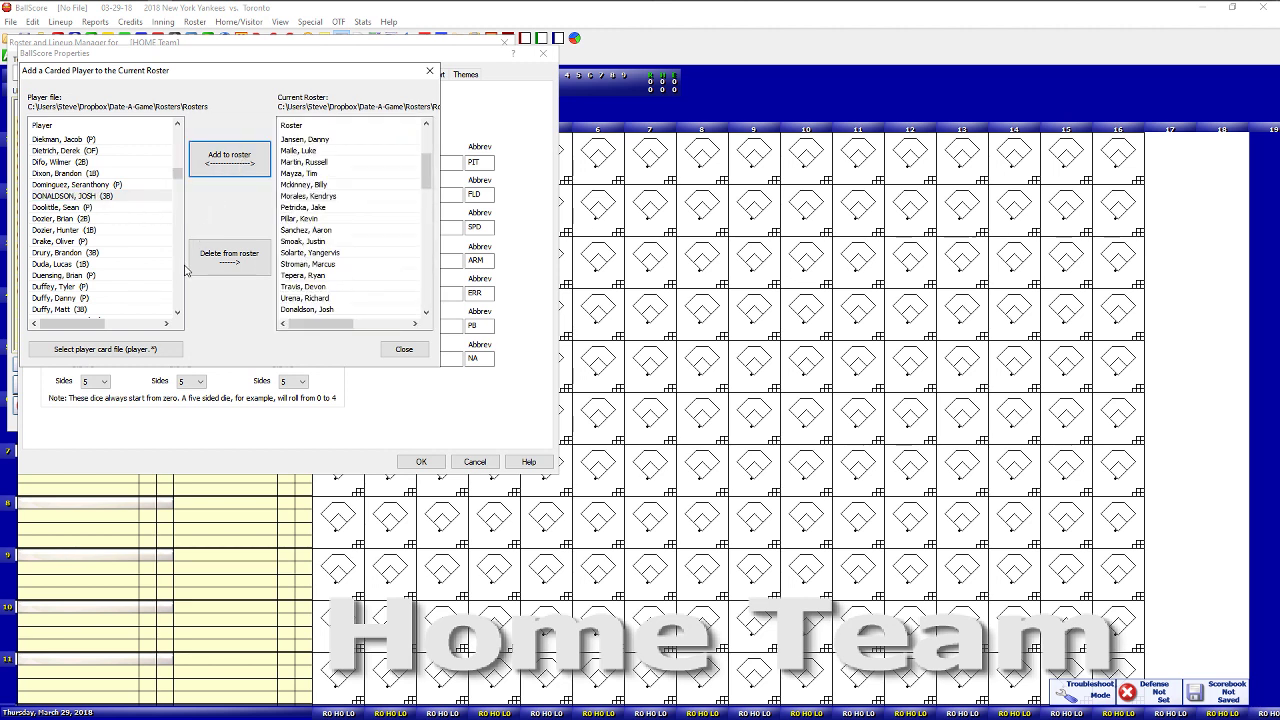
Step: Add the carded player Curtis Granderson (OF) from the player file to the Toronto roster
{"action": "left_click", "coordinate": [177, 196]}
{"action": "left_click", "coordinate": [177, 196]}
{"action": "left_click", "coordinate": [177, 198]}
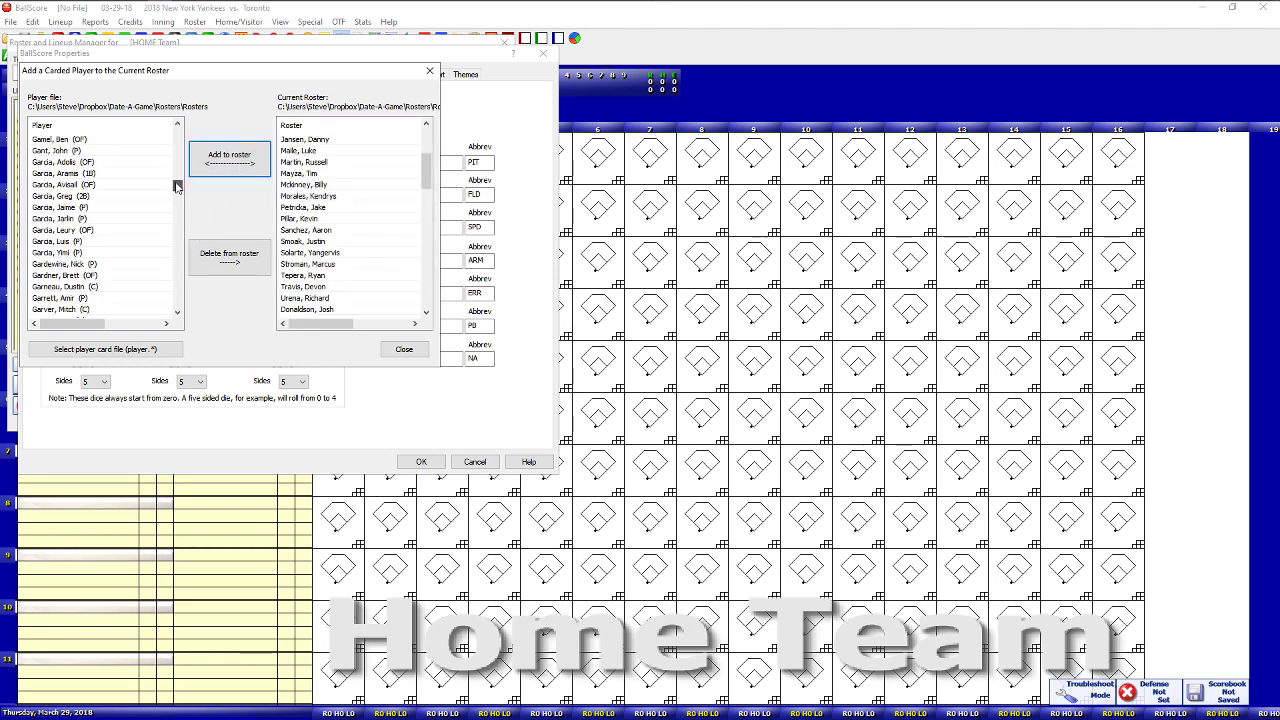
{"action": "left_click", "coordinate": [181, 289]}
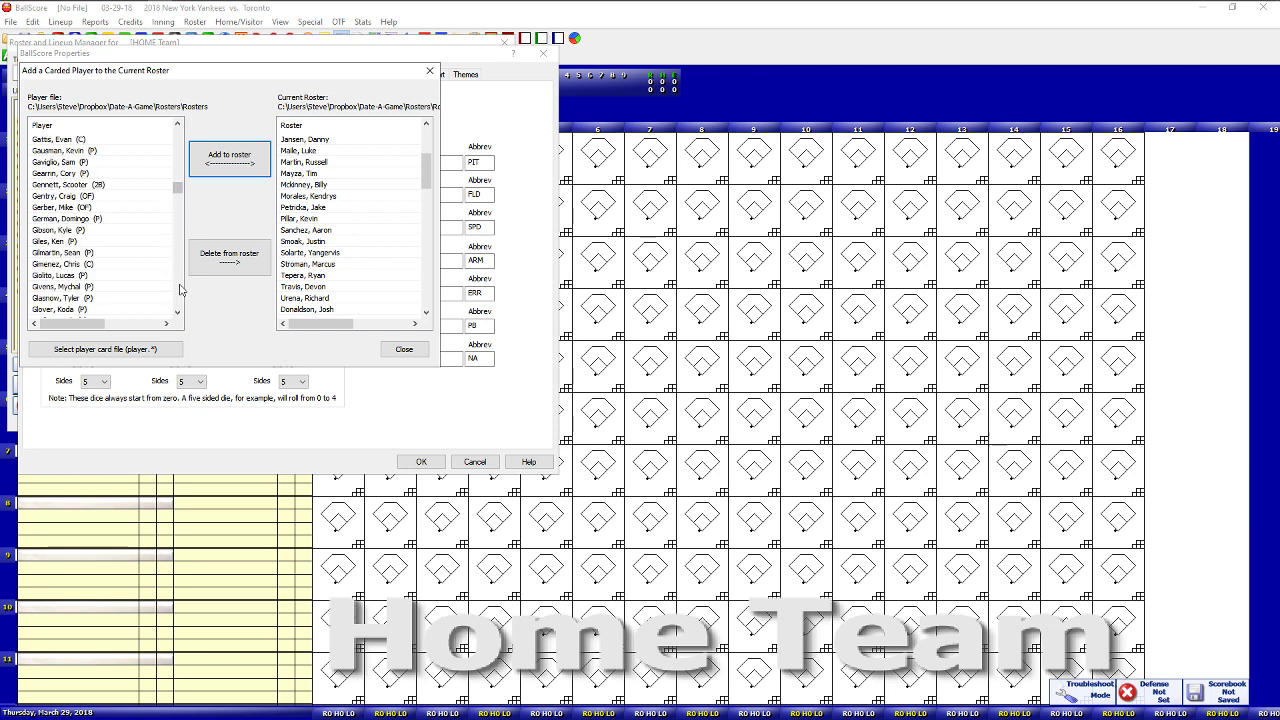
{"action": "left_click", "coordinate": [181, 289]}
{"action": "left_click", "coordinate": [181, 289]}
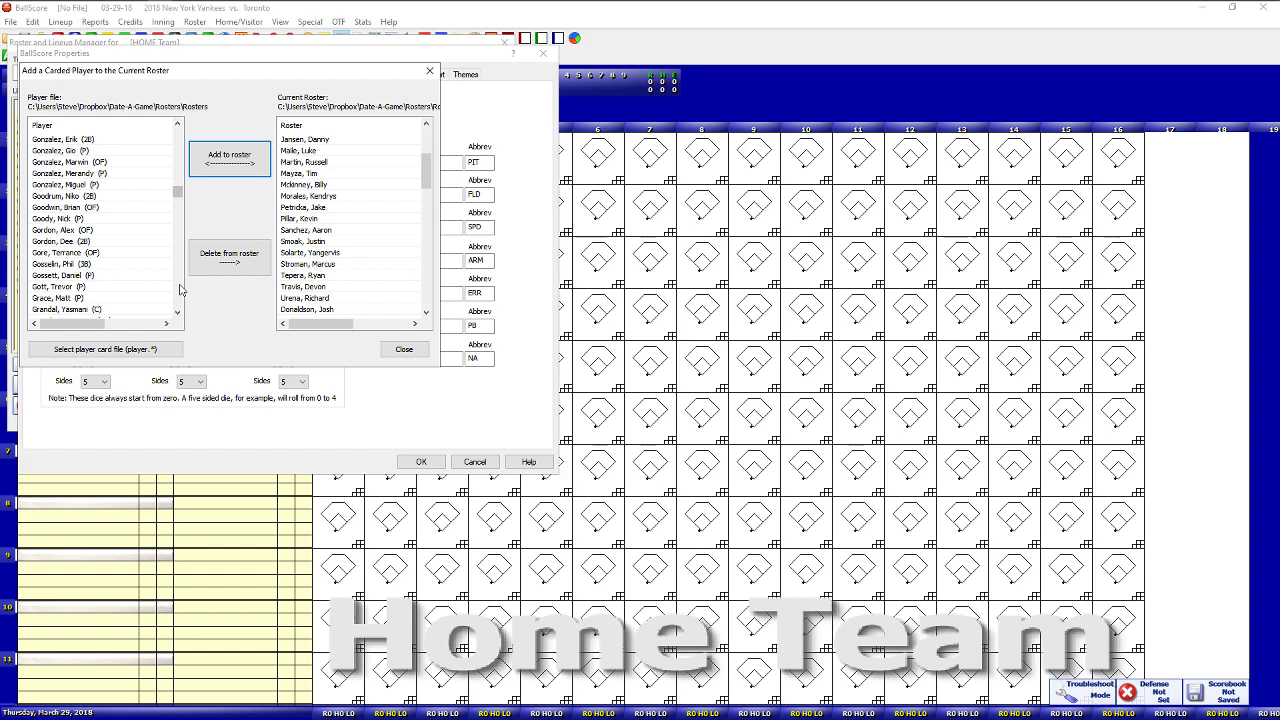
{"action": "left_click", "coordinate": [181, 289]}
{"action": "left_click", "coordinate": [86, 146]}
{"action": "left_click", "coordinate": [192, 160]}
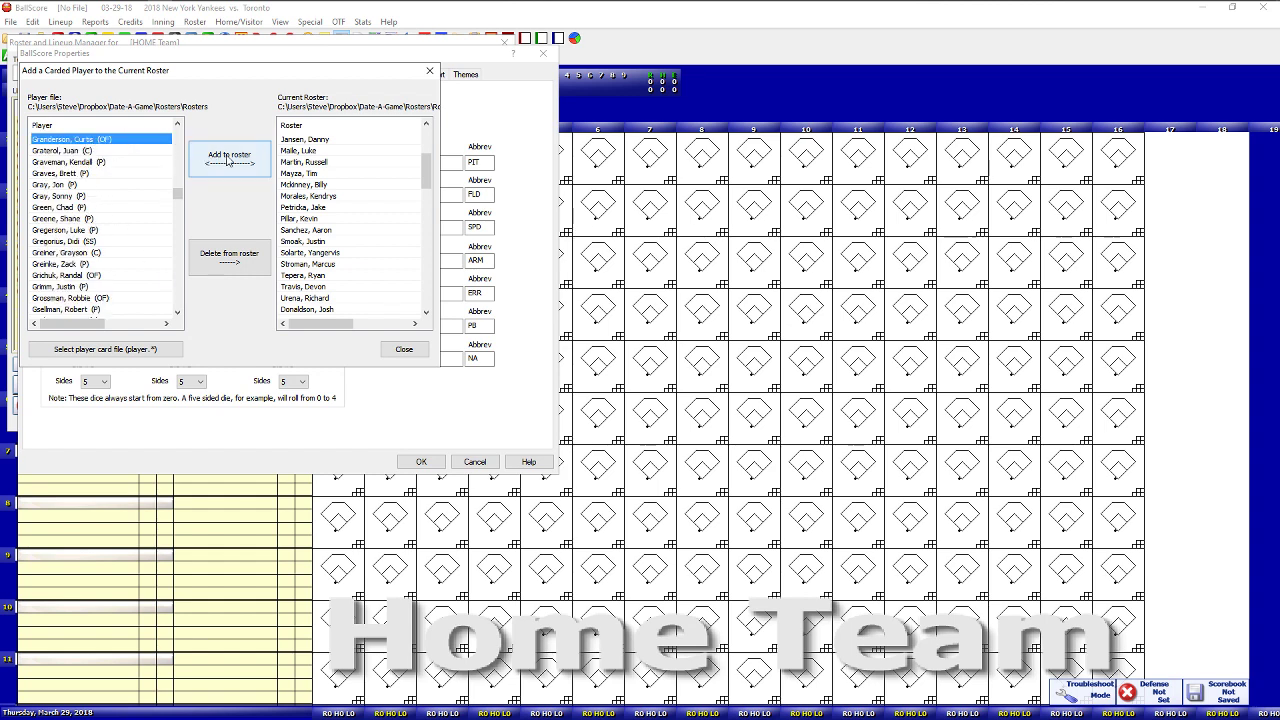
Step: Add the carded pitcher J.A. Happ to the Toronto roster and return to the roster and lineup manager
{"action": "left_click_drag", "start_coordinate": [182, 198], "coordinate": [182, 209]}
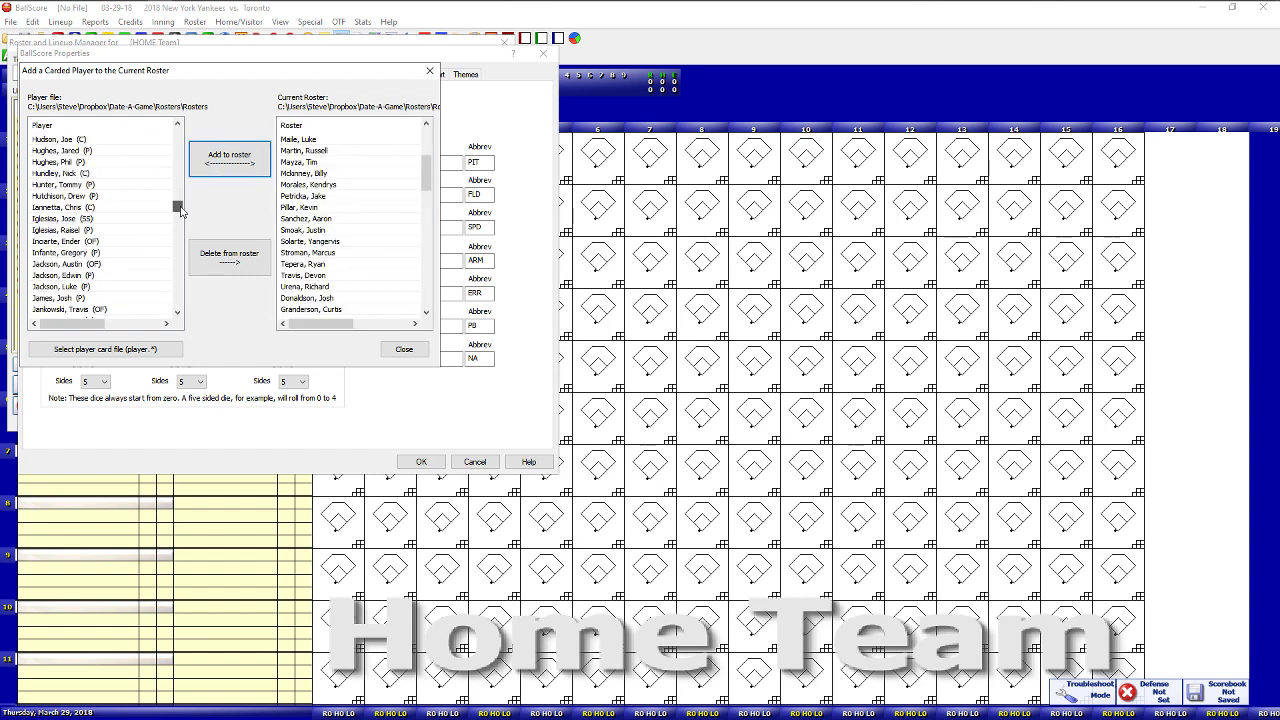
{"action": "scroll", "coordinate": [175, 170], "scroll_direction": "up", "scroll_amount": 8}
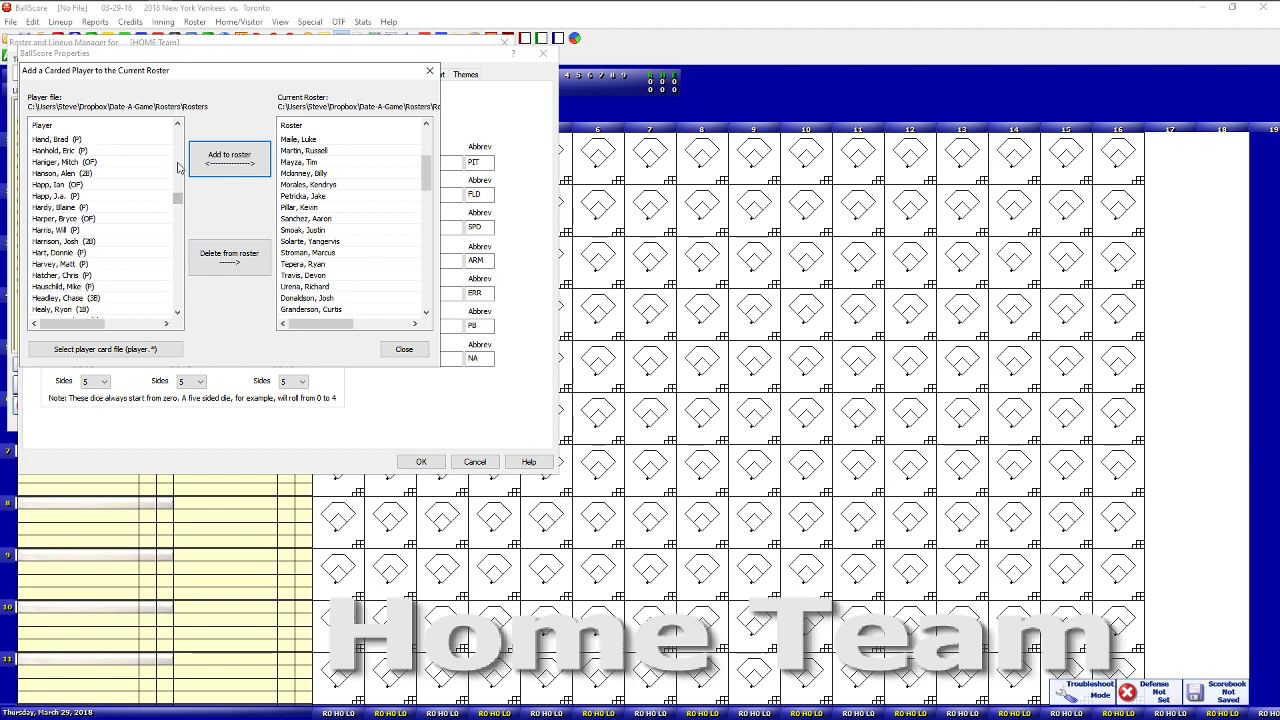
{"action": "left_click", "coordinate": [75, 196]}
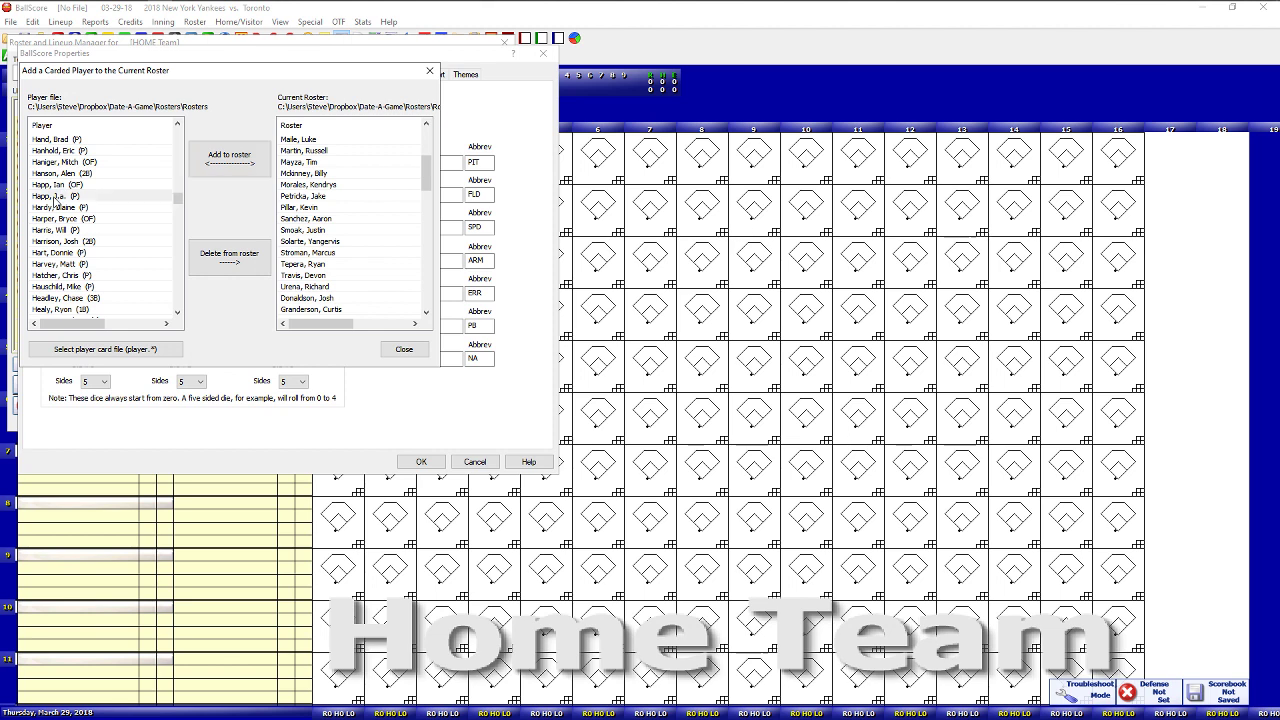
{"action": "left_click", "coordinate": [210, 171]}
{"action": "left_click", "coordinate": [404, 349]}
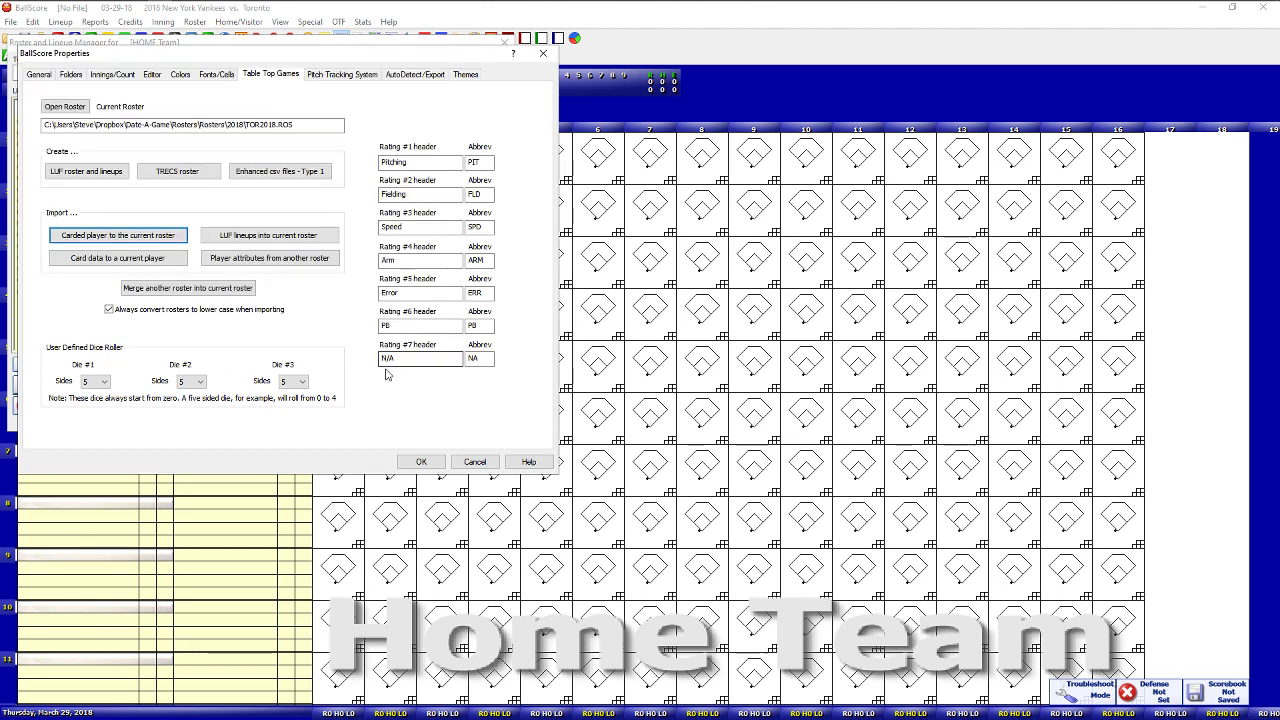
{"action": "left_click", "coordinate": [421, 461]}
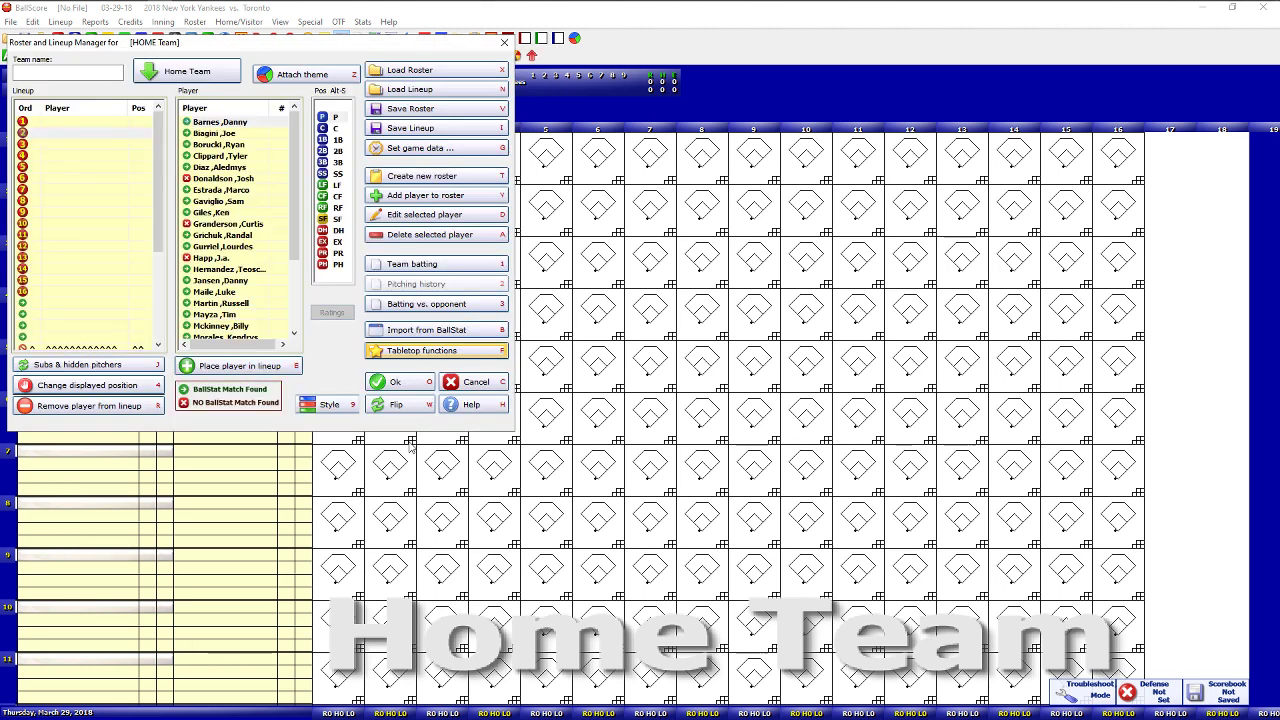
{"action": "left_click", "coordinate": [407, 90]}
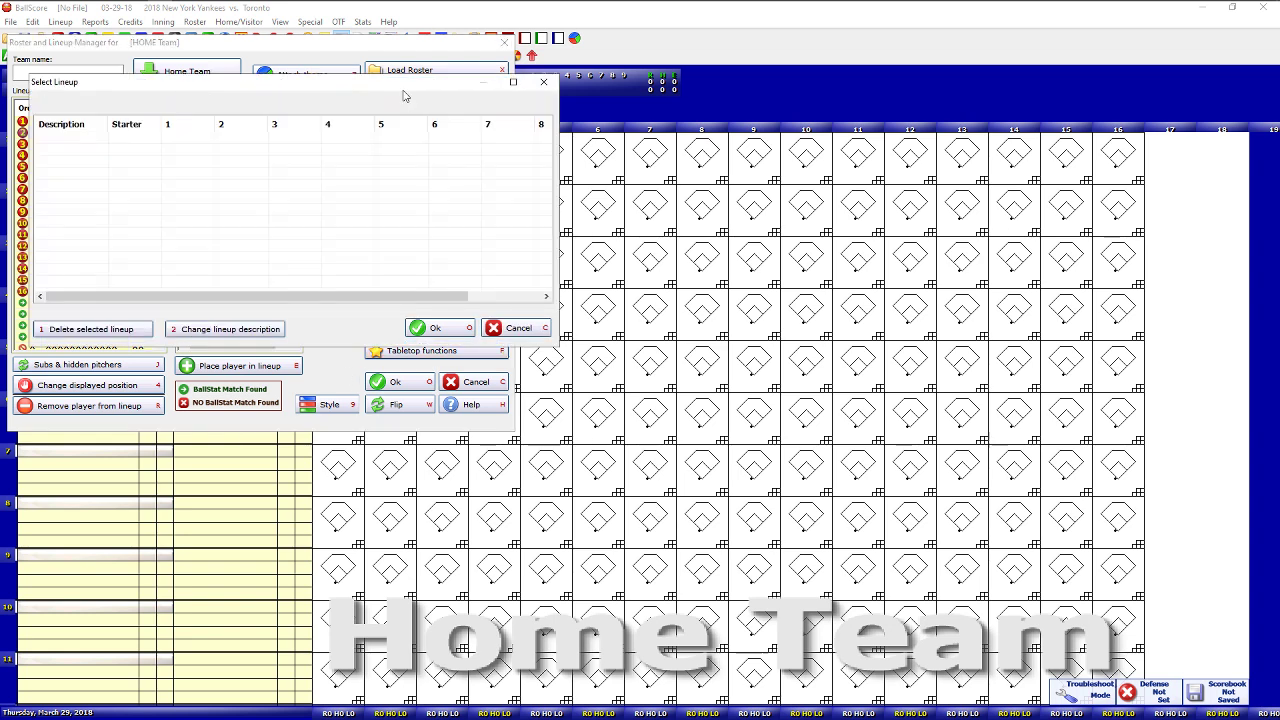
{"action": "left_click", "coordinate": [513, 330]}
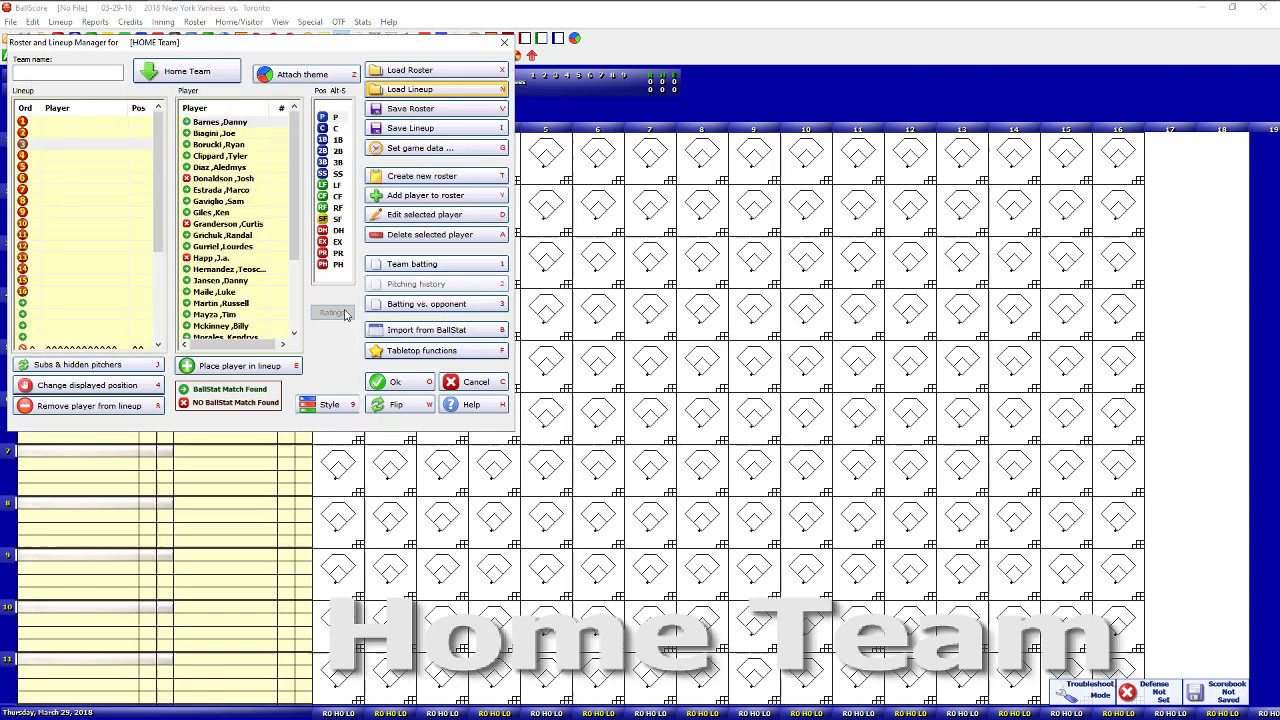
{"action": "left_click", "coordinate": [430, 352]}
{"action": "left_click", "coordinate": [232, 236]}
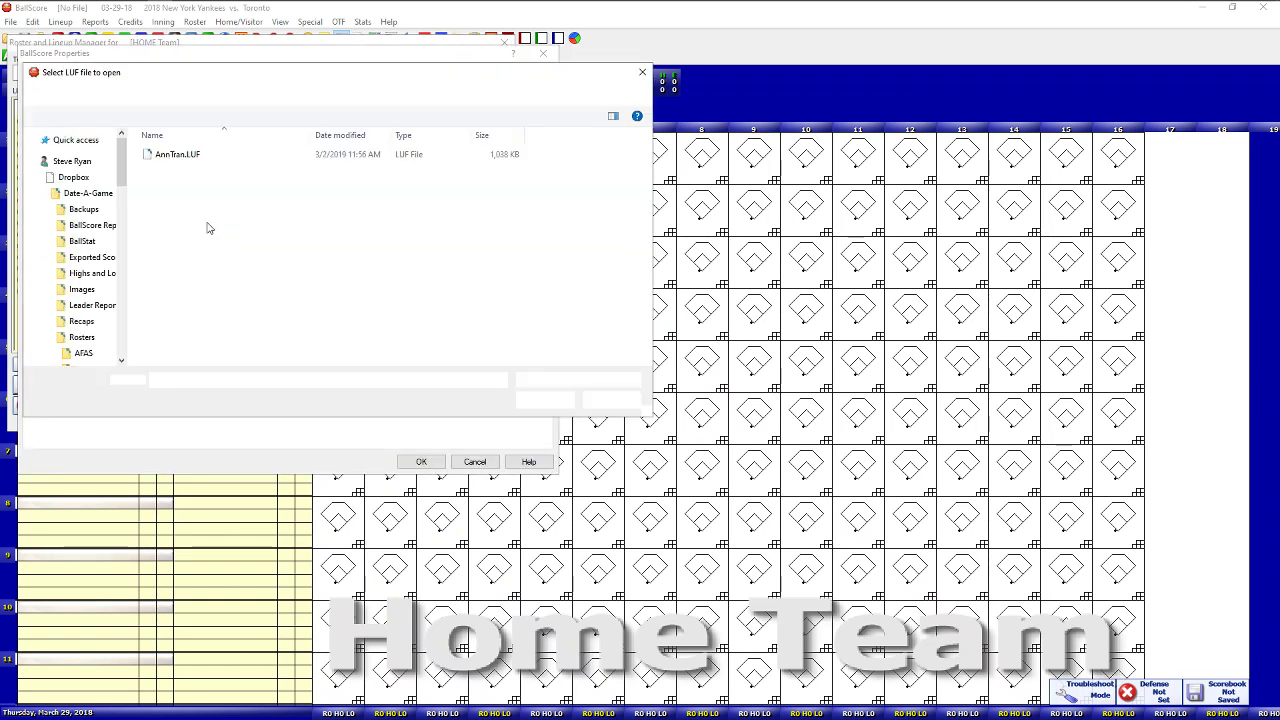
{"action": "double_click", "coordinate": [180, 164]}
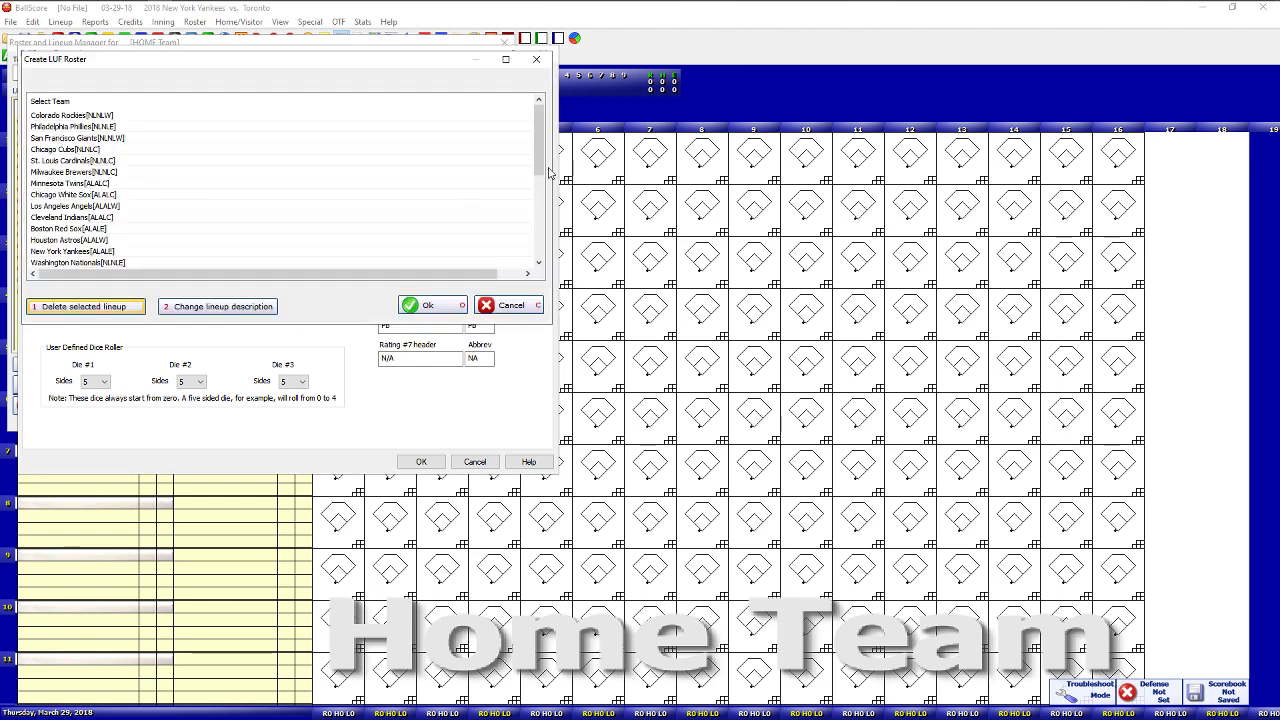
{"action": "left_click_drag", "start_coordinate": [538, 163], "coordinate": [538, 243]}
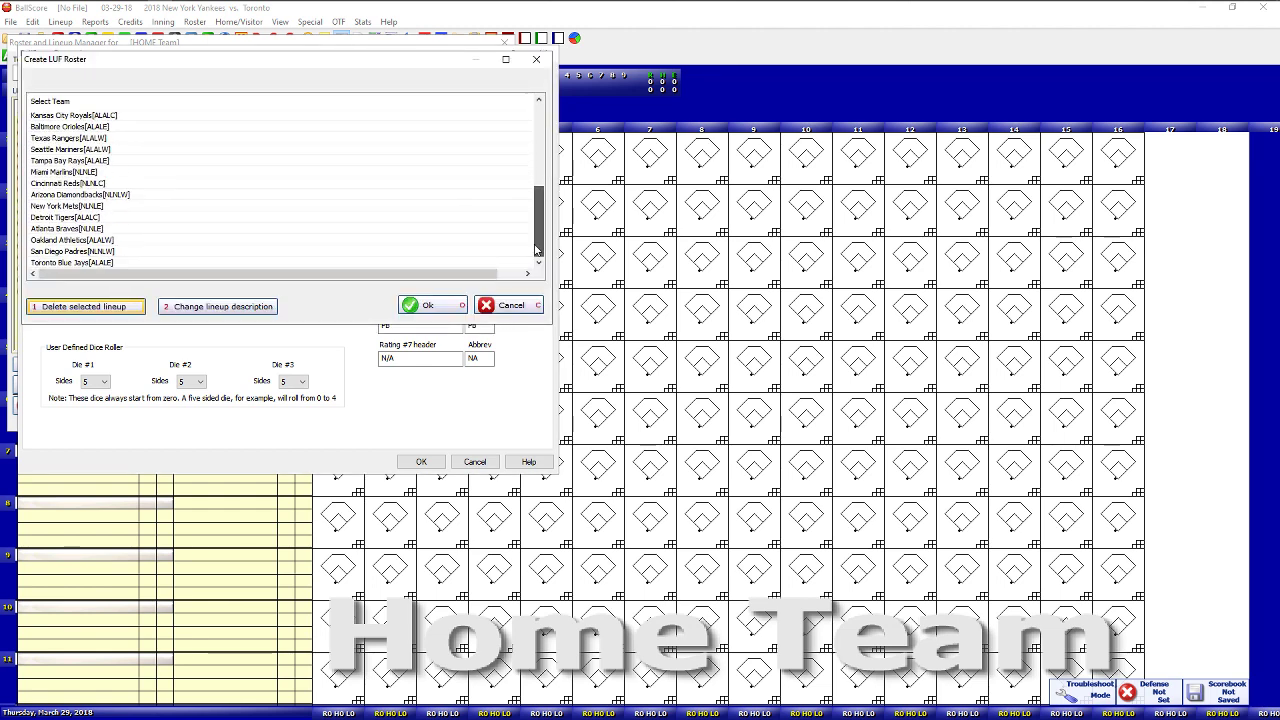
{"action": "left_click", "coordinate": [46, 265]}
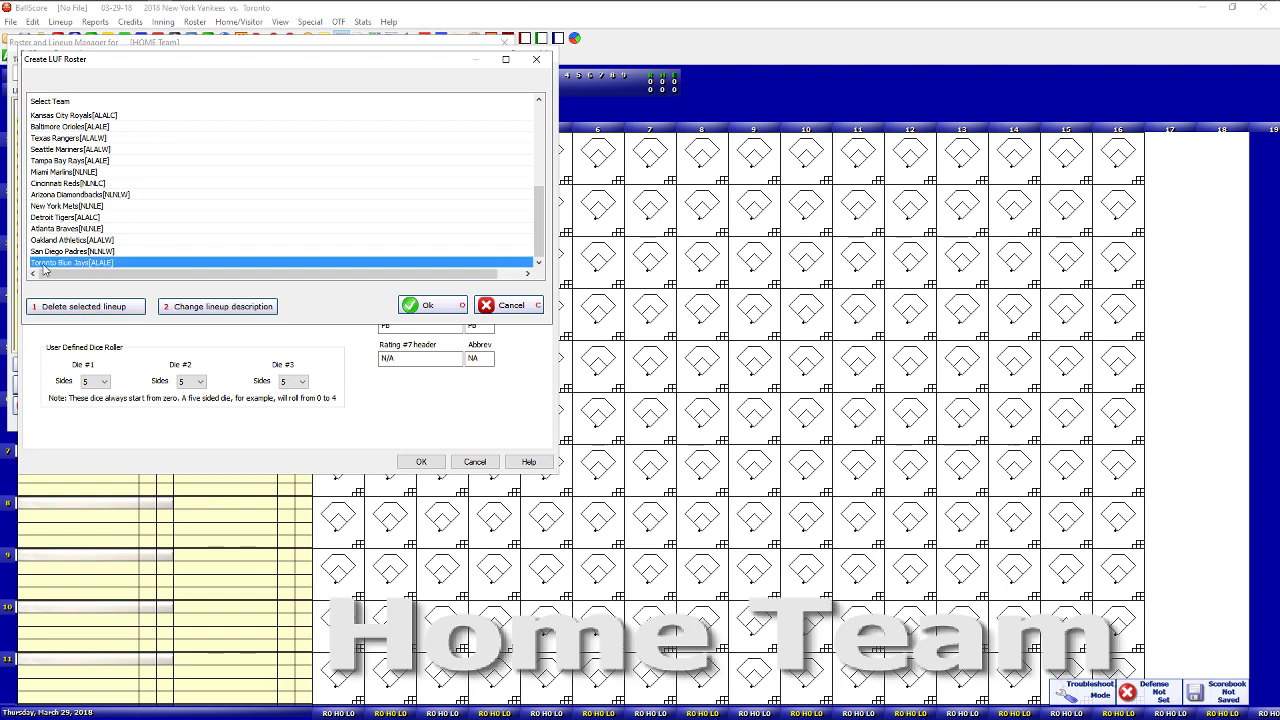
{"action": "left_click", "coordinate": [425, 306]}
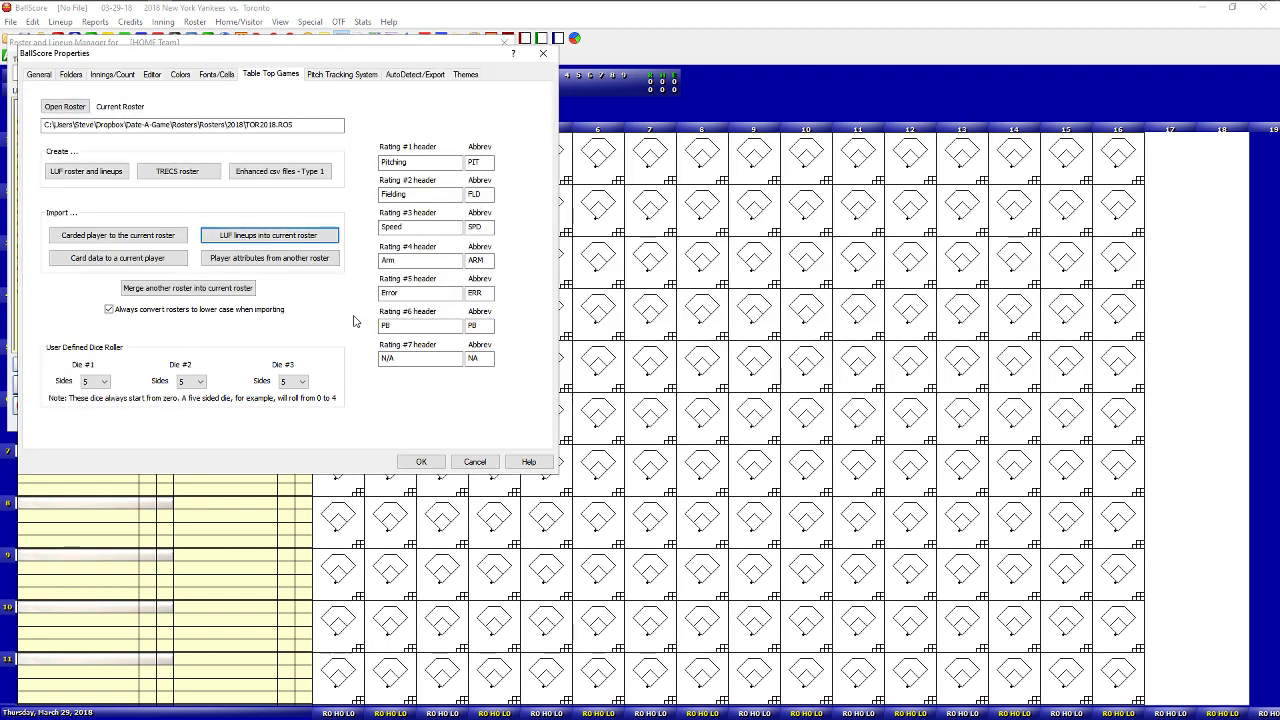
{"action": "left_click", "coordinate": [421, 461]}
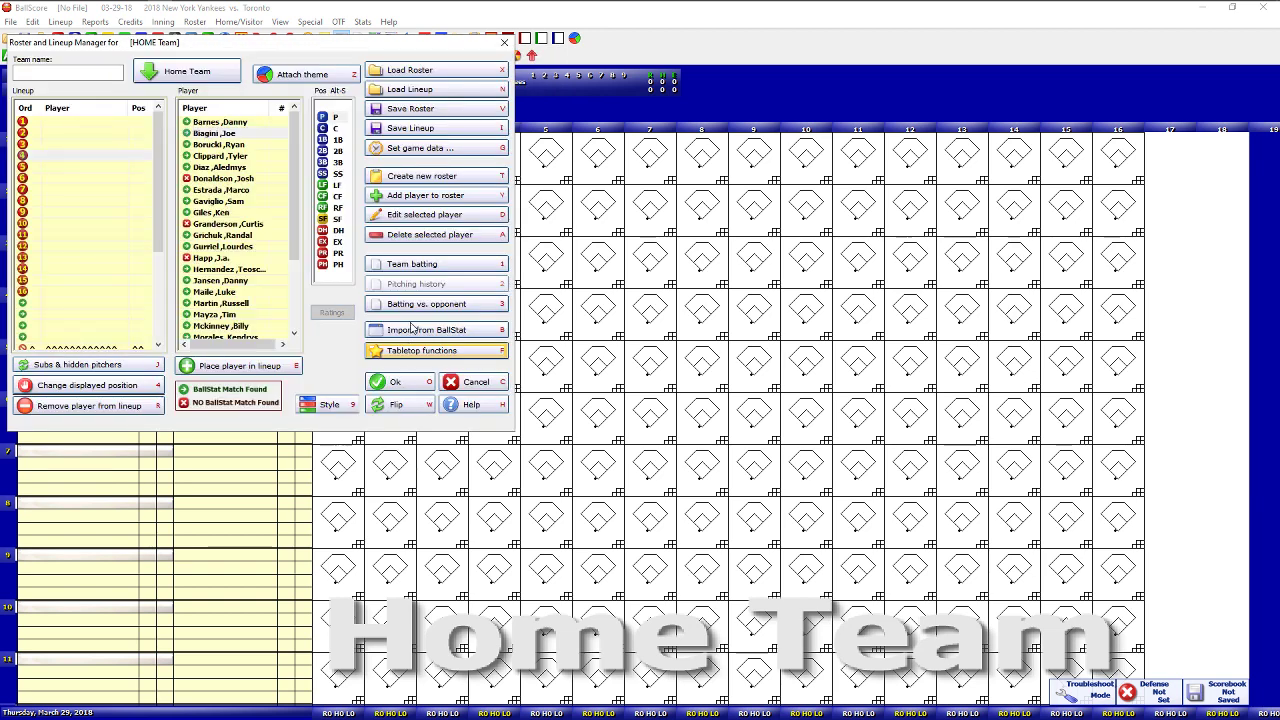
{"action": "left_click", "coordinate": [392, 92]}
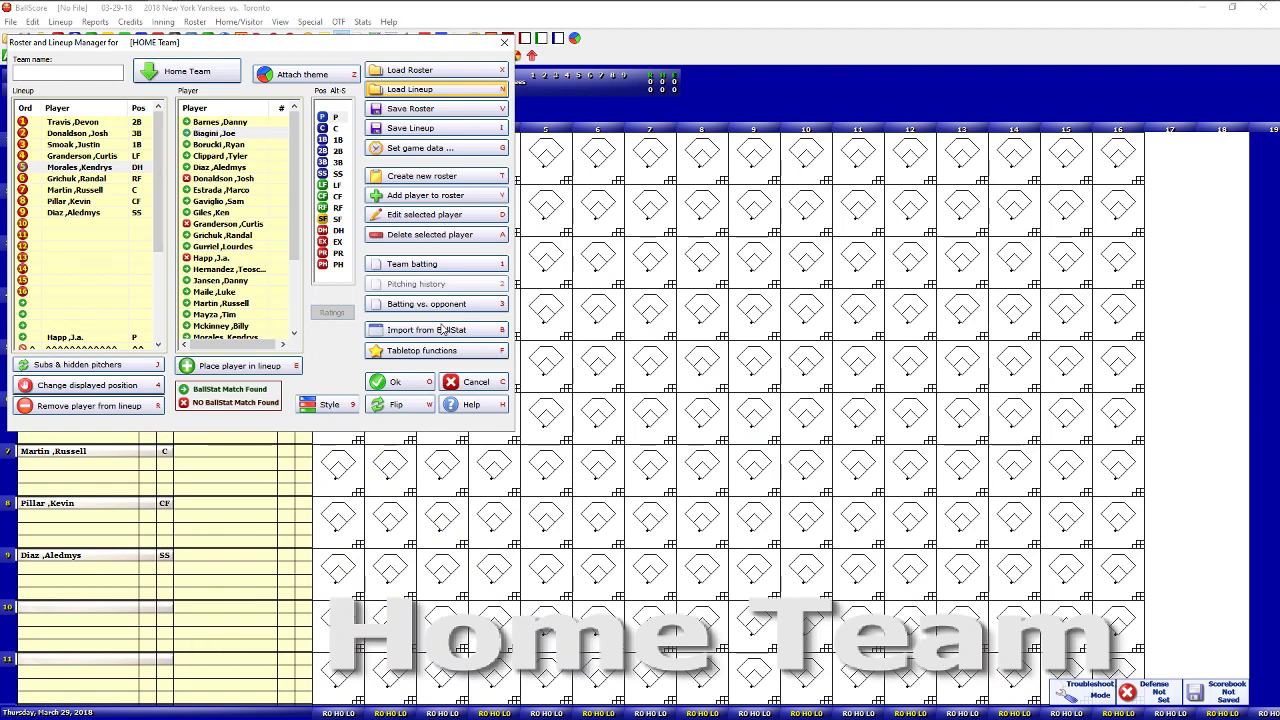
Step: Name the home team 2018 Toronto Blue Jays
{"action": "left_click", "coordinate": [400, 128]}
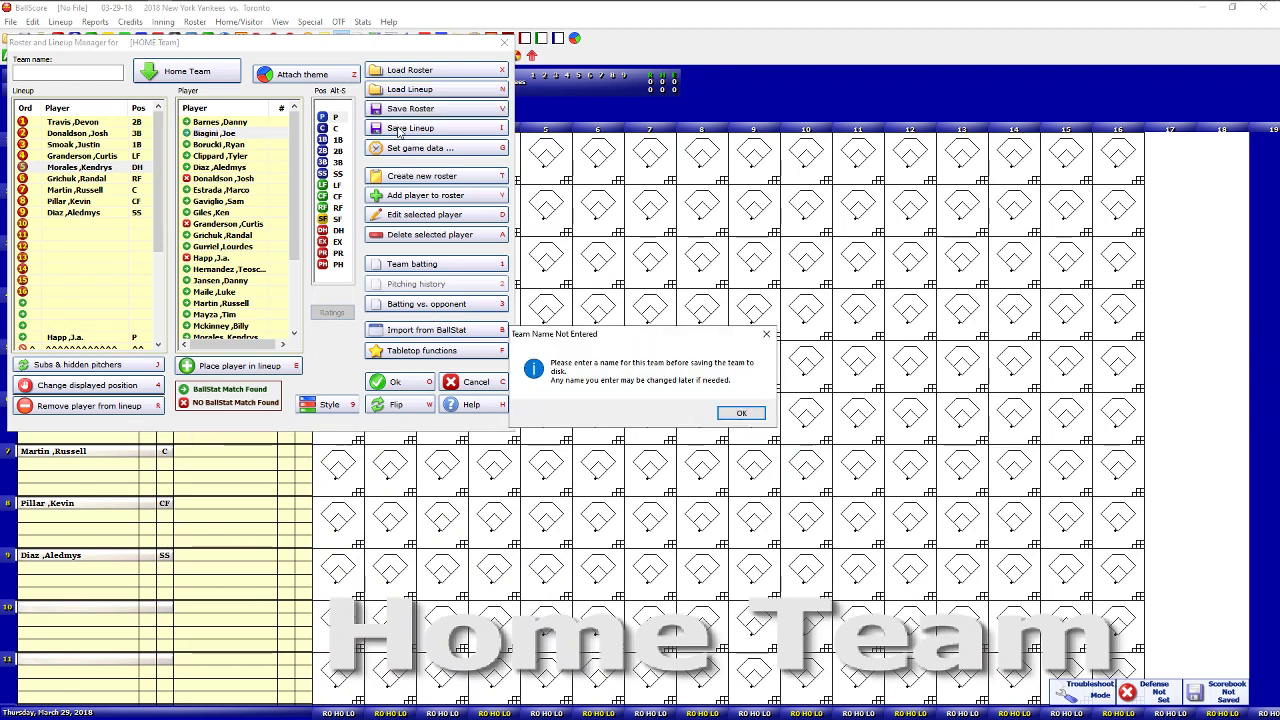
{"action": "left_click", "coordinate": [741, 413]}
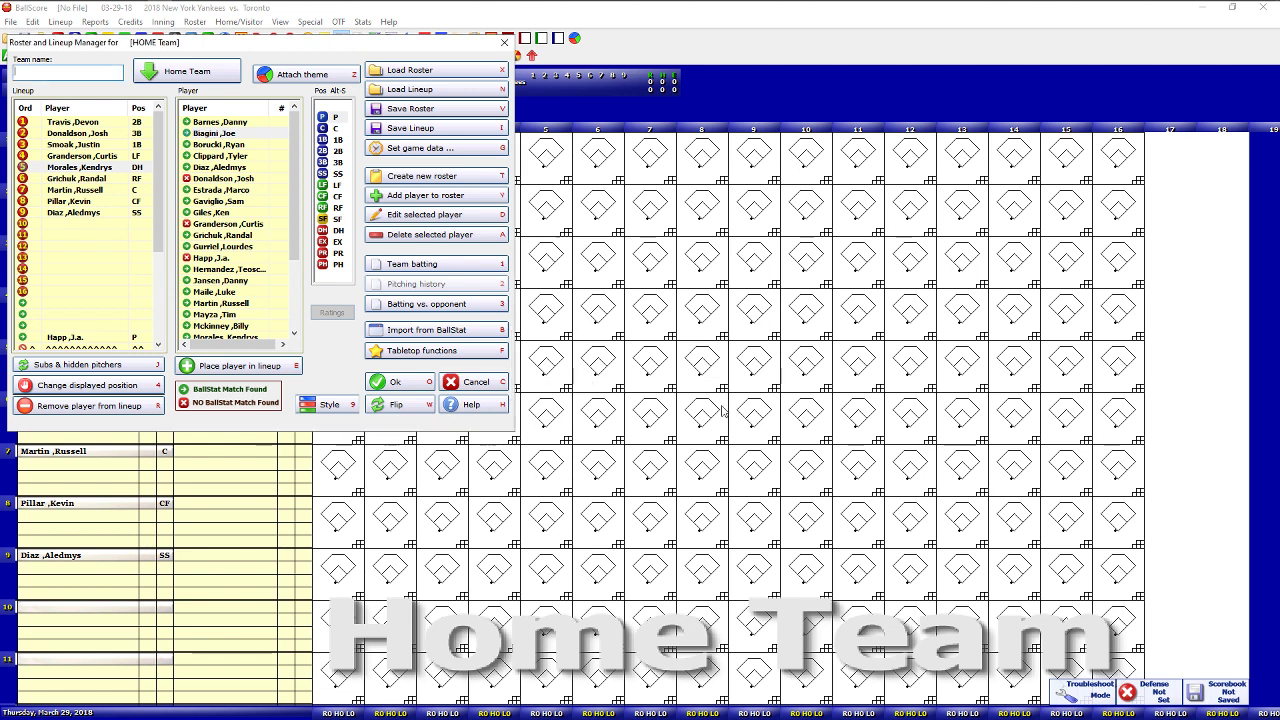
{"action": "left_click", "coordinate": [116, 71]}
{"action": "type", "text": "2018 Toronto"}
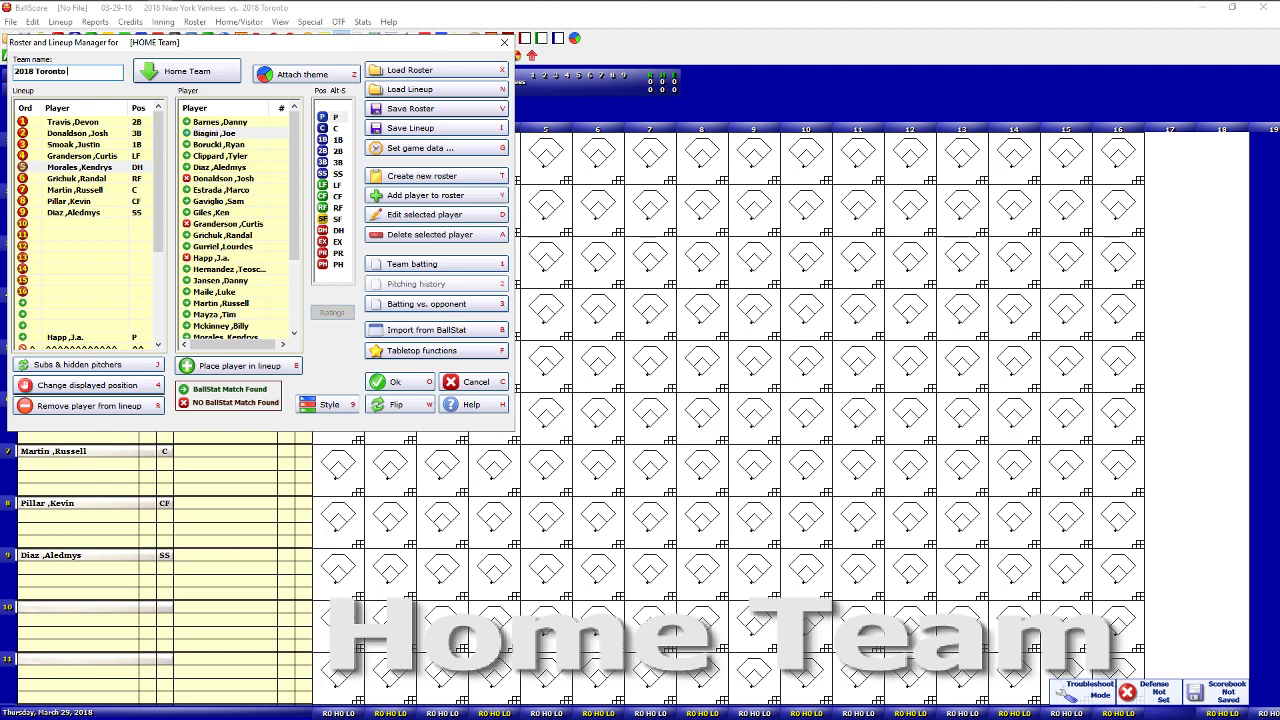
{"action": "type", "text": " Blue Jays"}
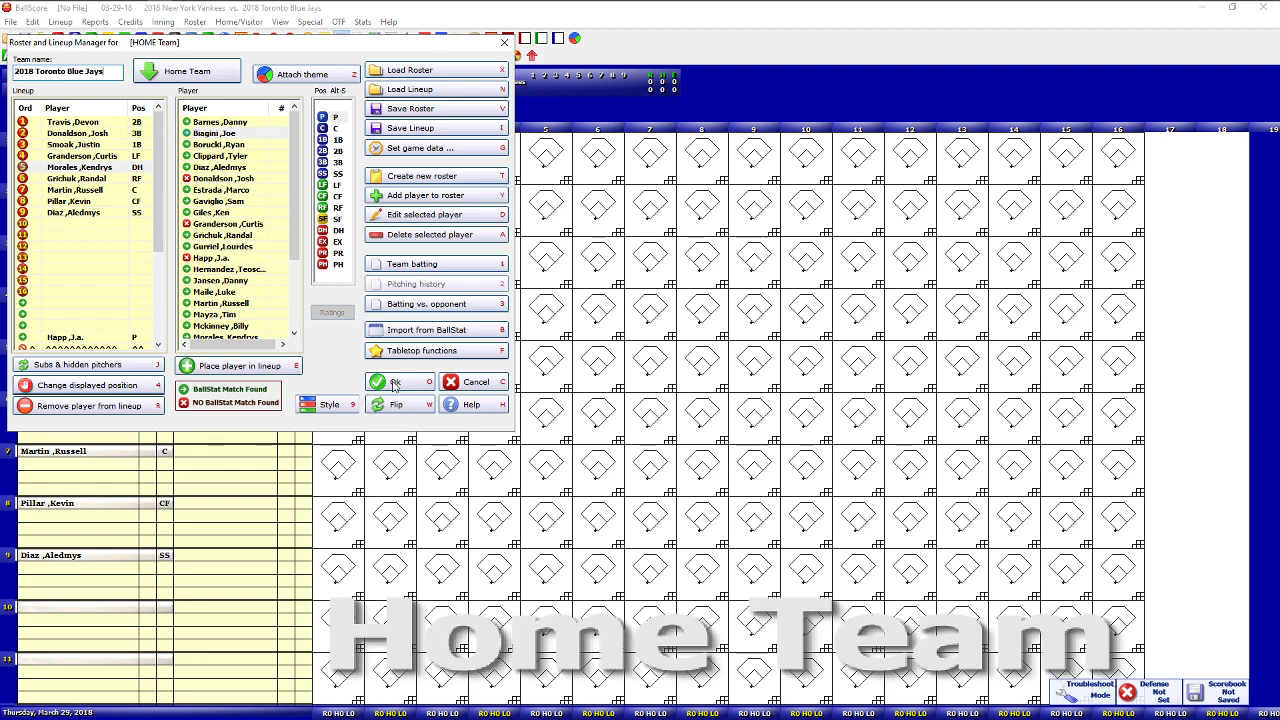
Step: Save the Toronto roster and accept the home team's roster and lineup
{"action": "left_click", "coordinate": [410, 109]}
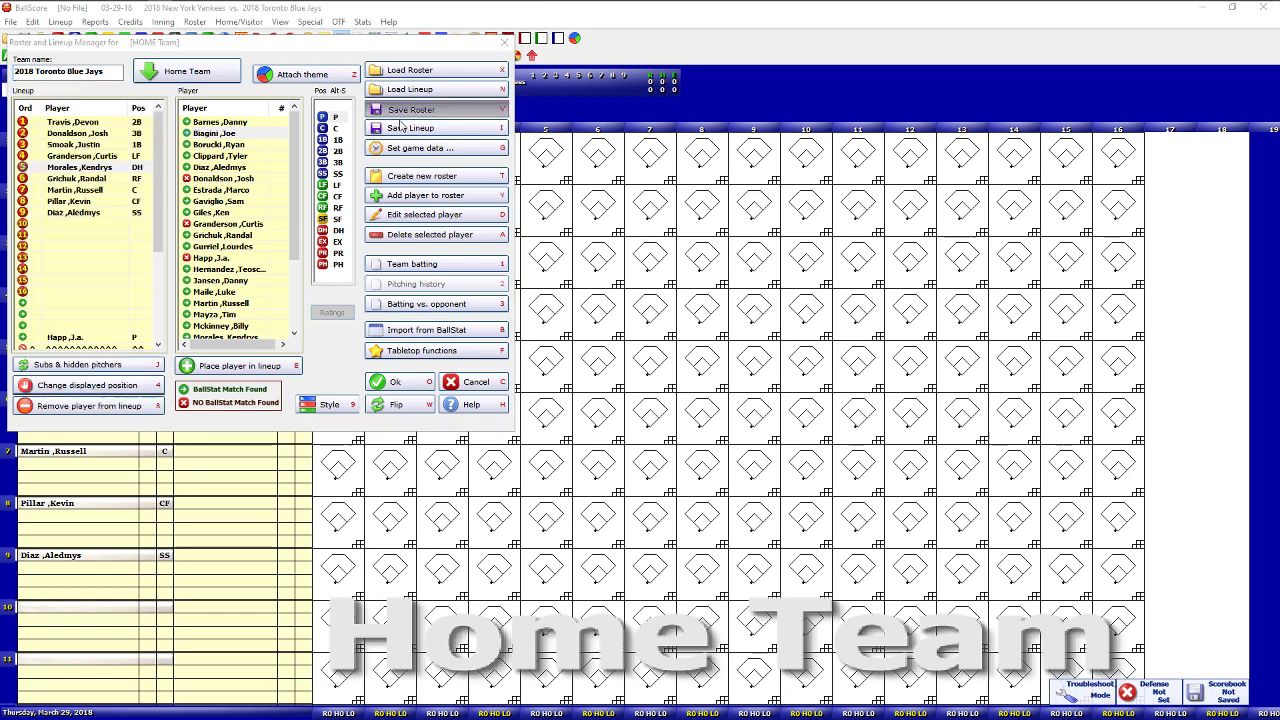
{"action": "left_click", "coordinate": [403, 384]}
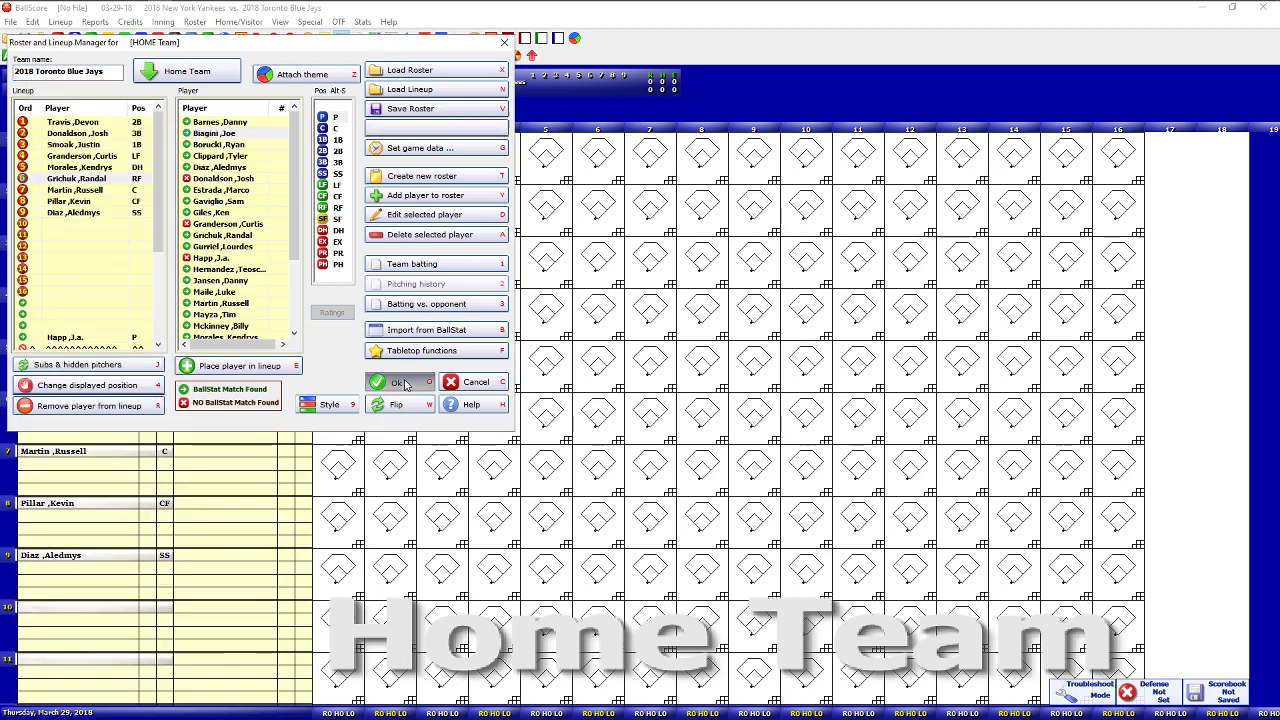
{"action": "left_click", "coordinate": [488, 327]}
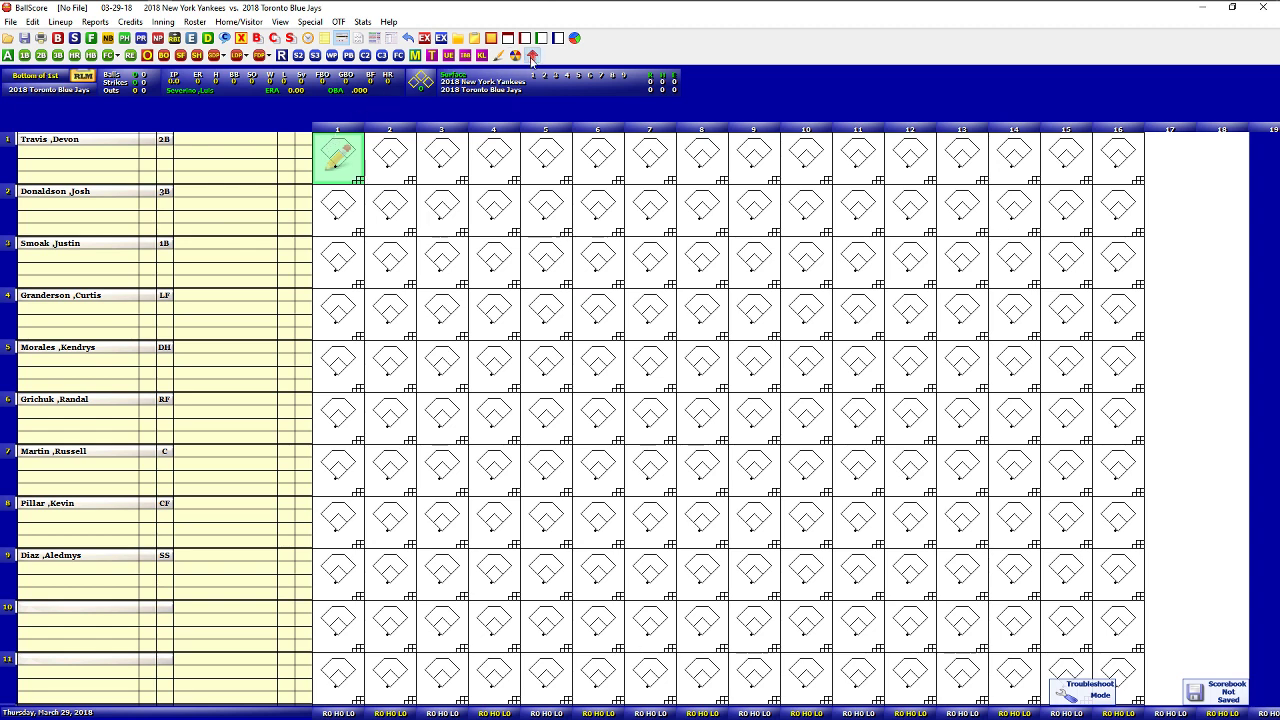
Step: Show the TRECS game card for the visiting team's current batter, with the blue die hidden
{"action": "left_click", "coordinate": [280, 22]}
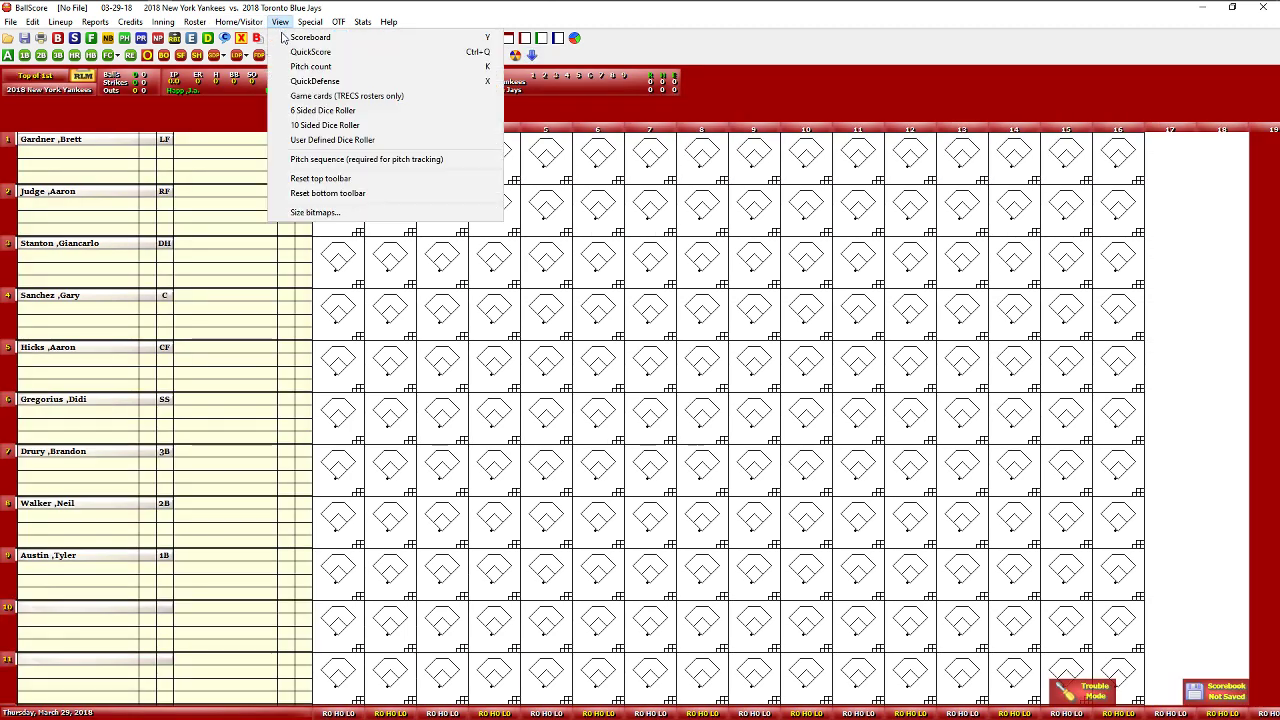
{"action": "left_click", "coordinate": [300, 96]}
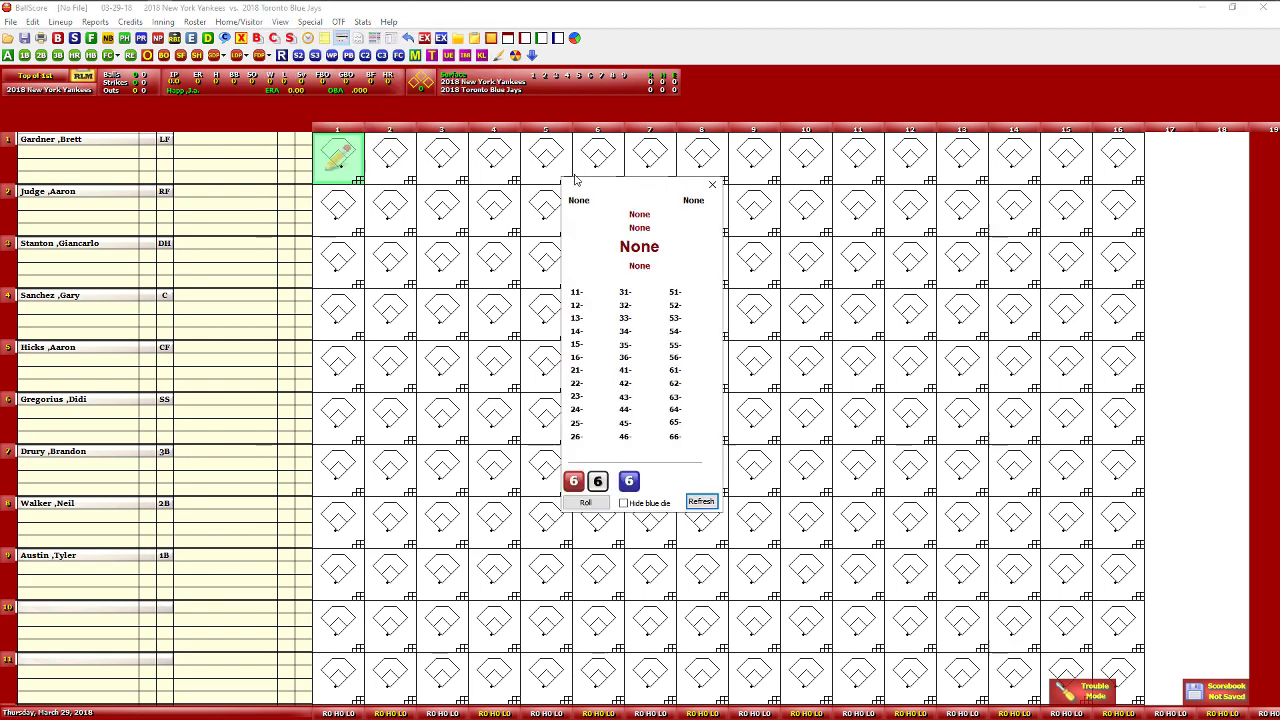
{"action": "left_click_drag", "start_coordinate": [617, 191], "coordinate": [1143, 357]}
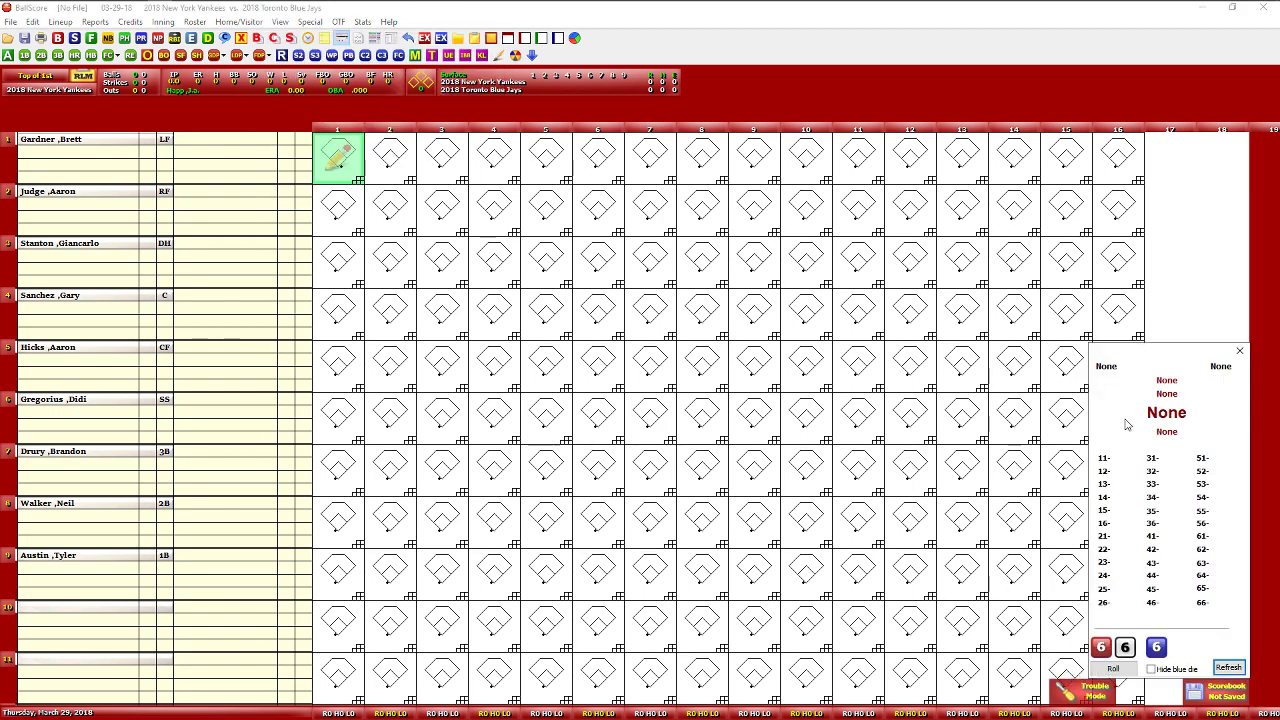
{"action": "left_click", "coordinate": [1151, 668]}
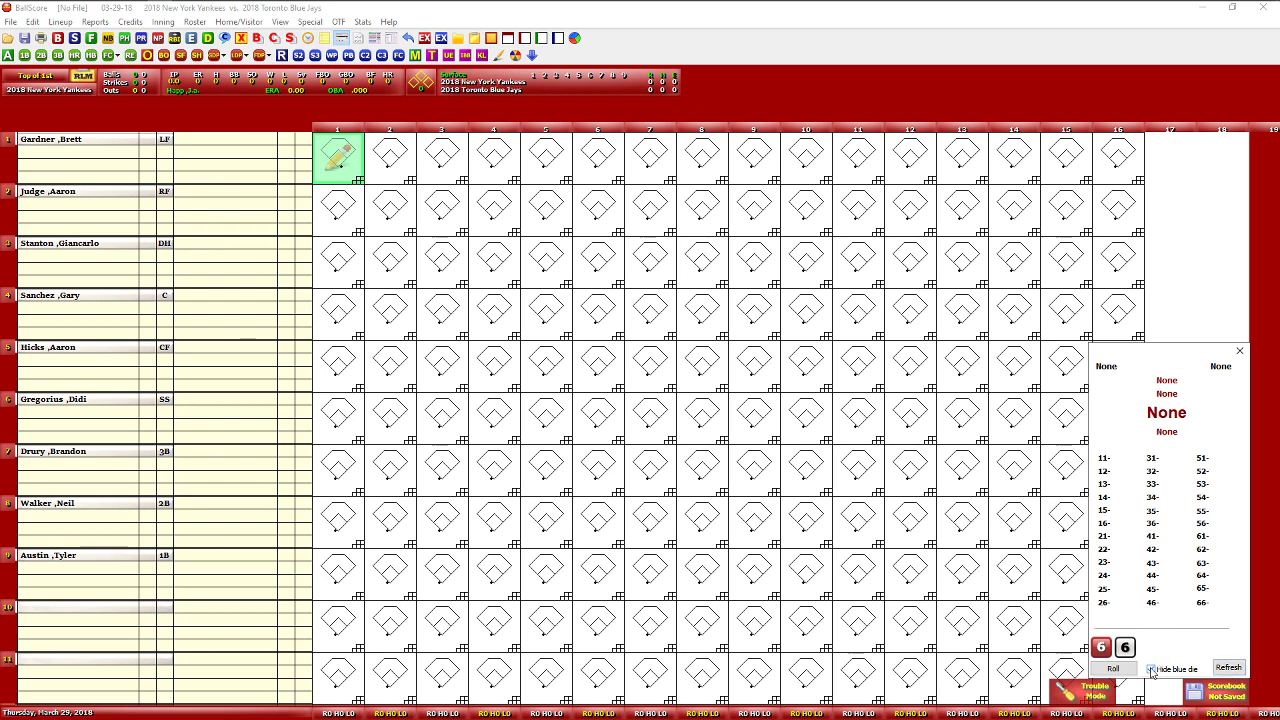
{"action": "left_click", "coordinate": [1238, 668]}
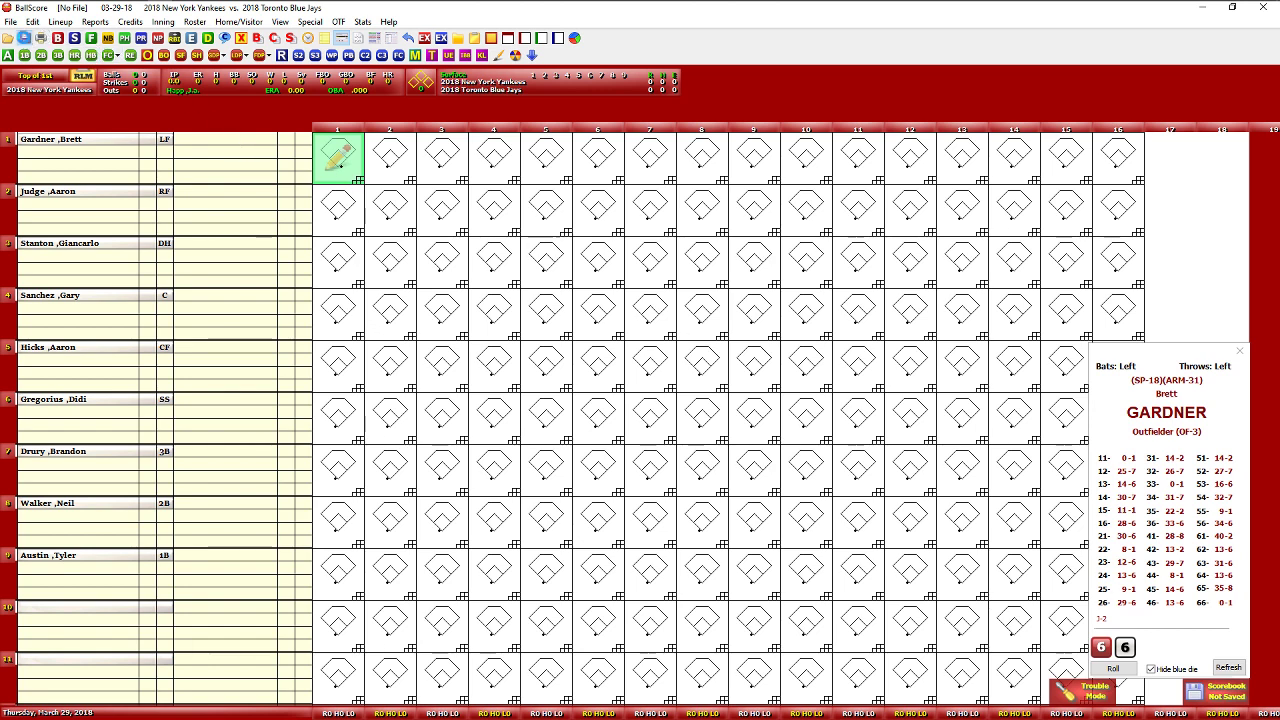
Step: Save the scorebook as the only game between these teams, overwriting the existing file, and move the game card farther off the scoring grid
{"action": "left_click", "coordinate": [24, 38]}
{"action": "left_click", "coordinate": [275, 390]}
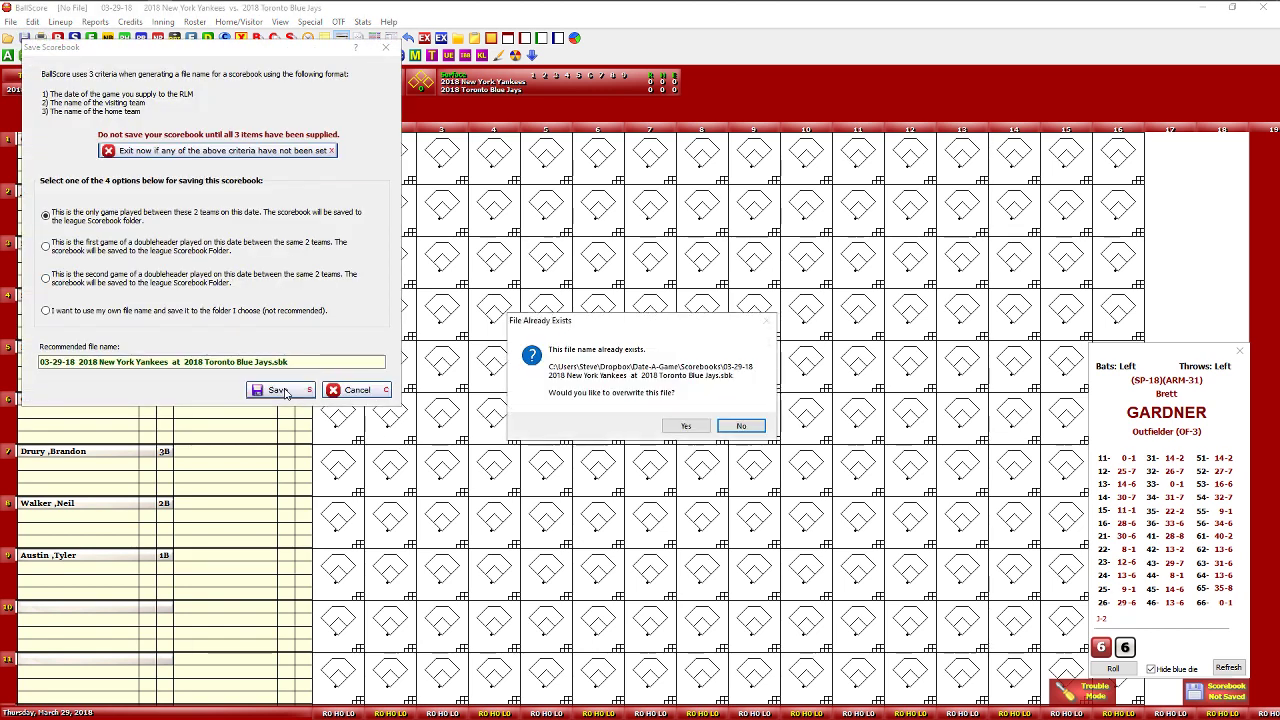
{"action": "left_click", "coordinate": [686, 426]}
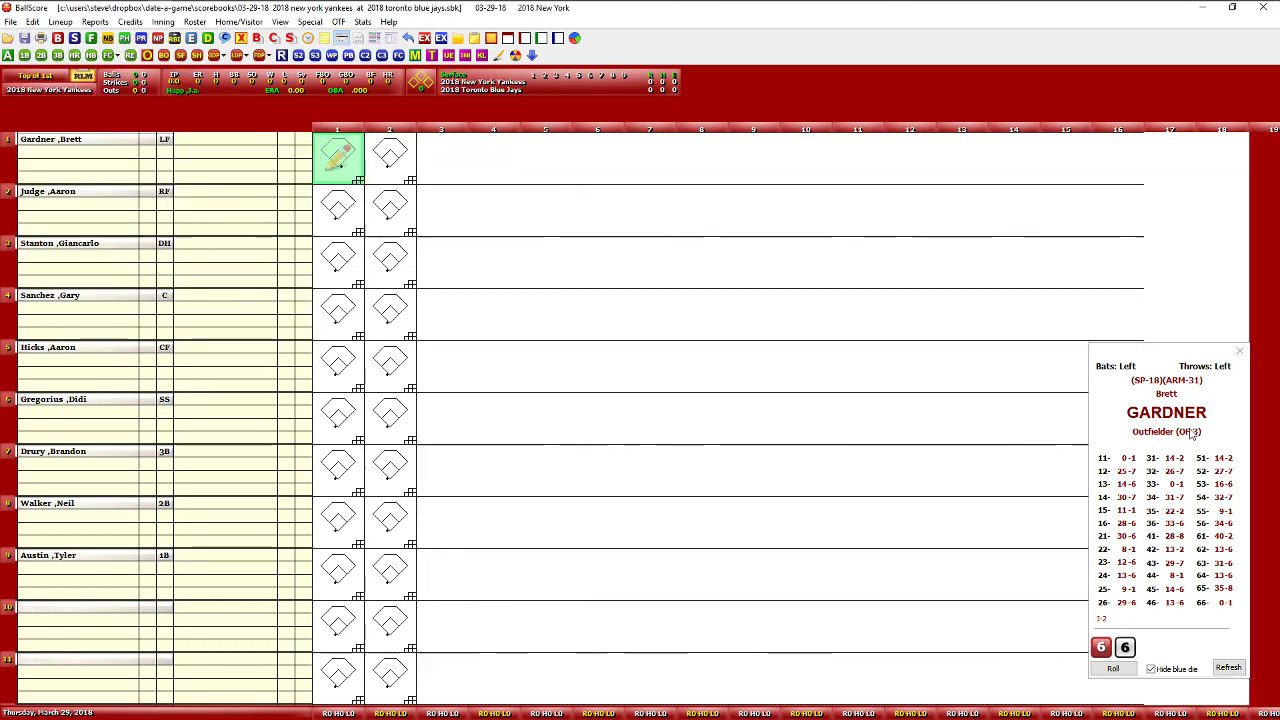
{"action": "left_click_drag", "start_coordinate": [1185, 357], "coordinate": [1217, 389]}
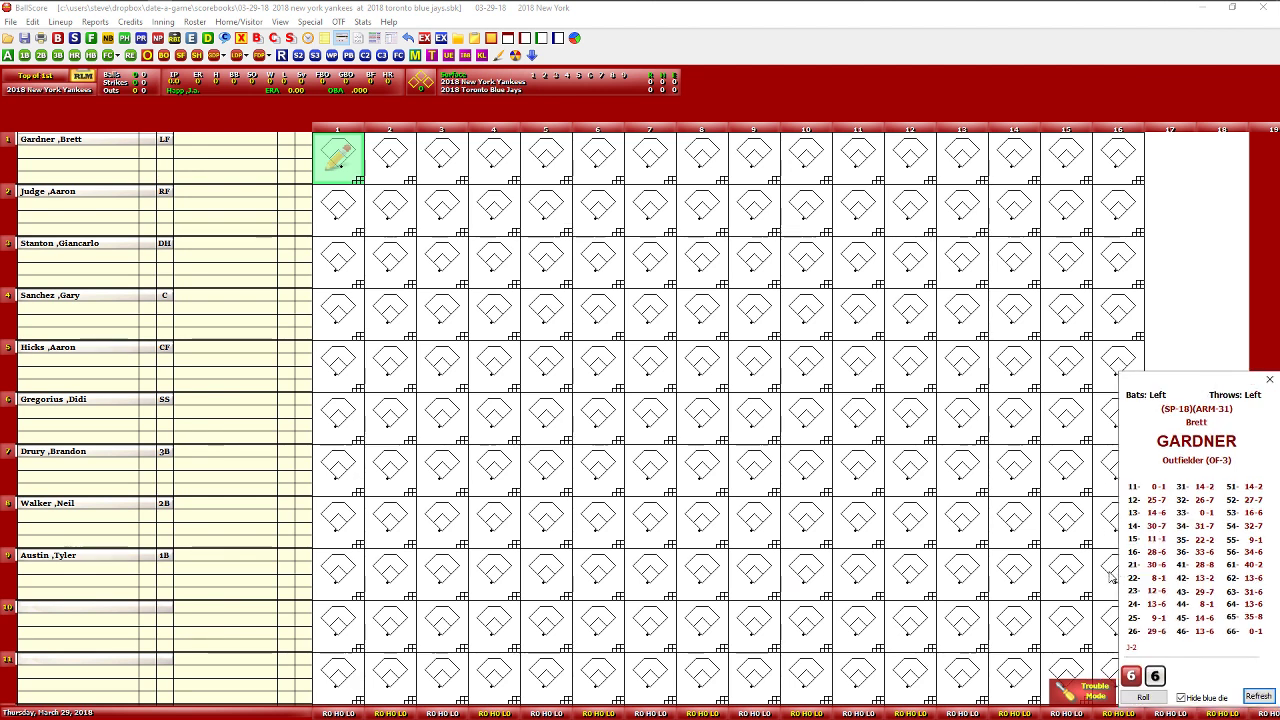